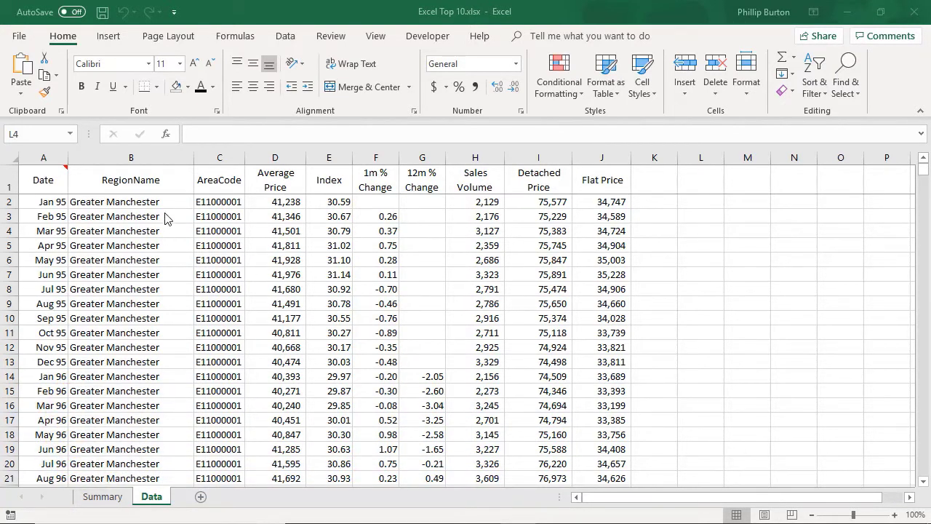
- Look over the Average Price through Flat Price columns, then return to the Date heading
{"action": "mouse_move", "coordinate": [923, 170]}
{"action": "left_mouse_down"}
{"action": "mouse_move", "coordinate": [925, 510]}
{"action": "mouse_move", "coordinate": [923, 168]}
{"action": "left_mouse_up"}
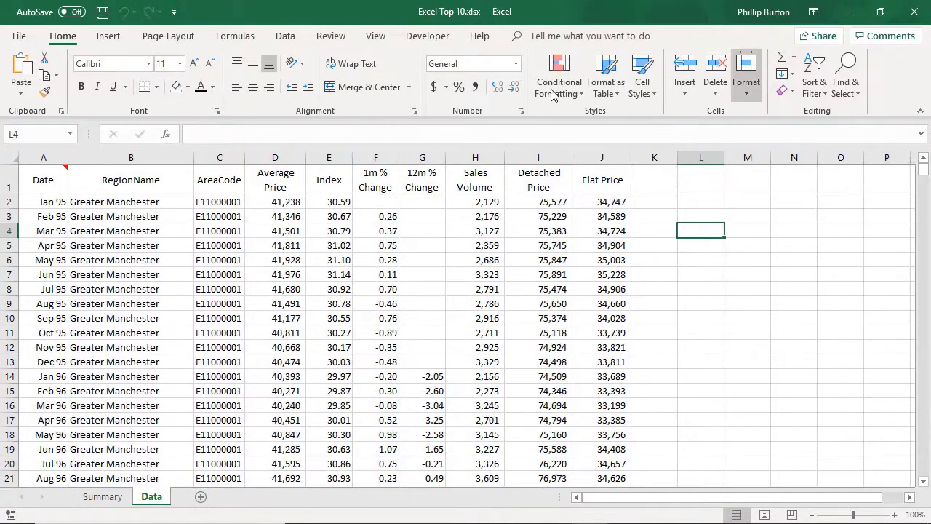
{"action": "left_click", "coordinate": [280, 158]}
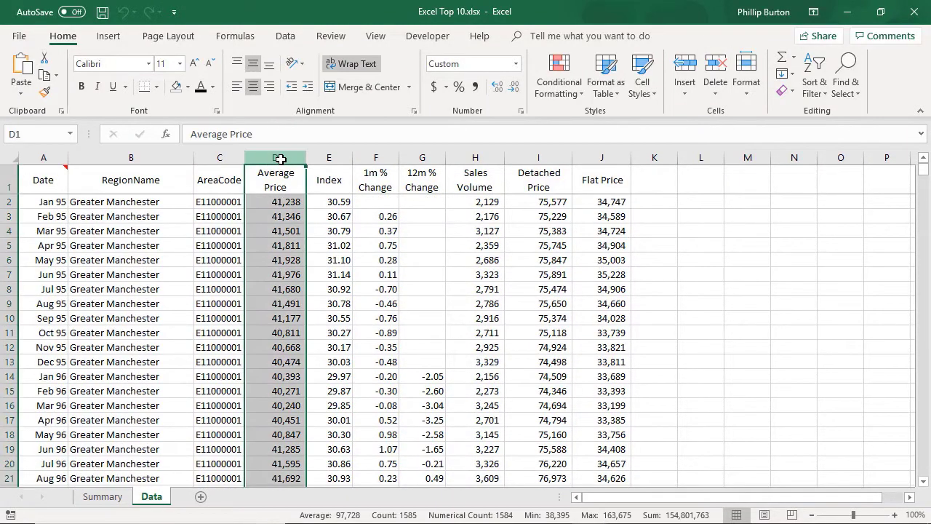
{"action": "left_click", "coordinate": [377, 158]}
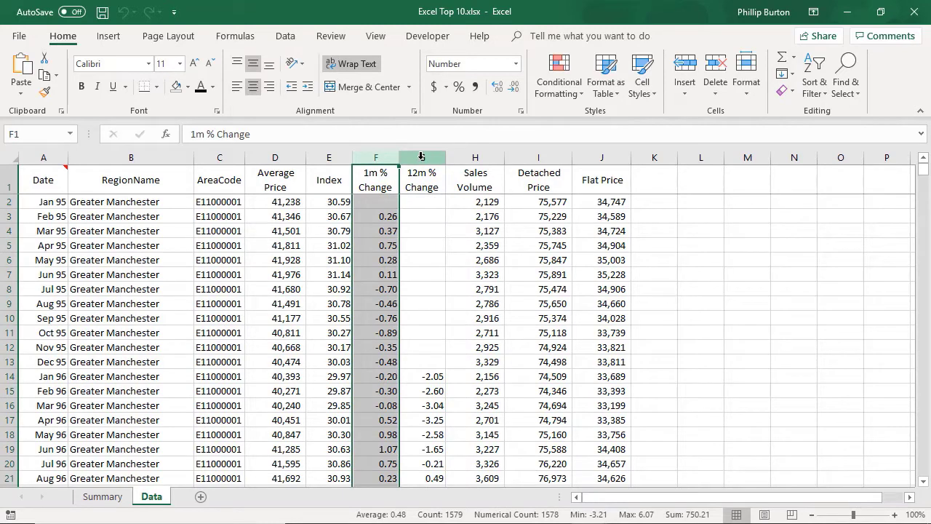
{"action": "left_click", "coordinate": [422, 156]}
{"action": "left_click", "coordinate": [472, 157]}
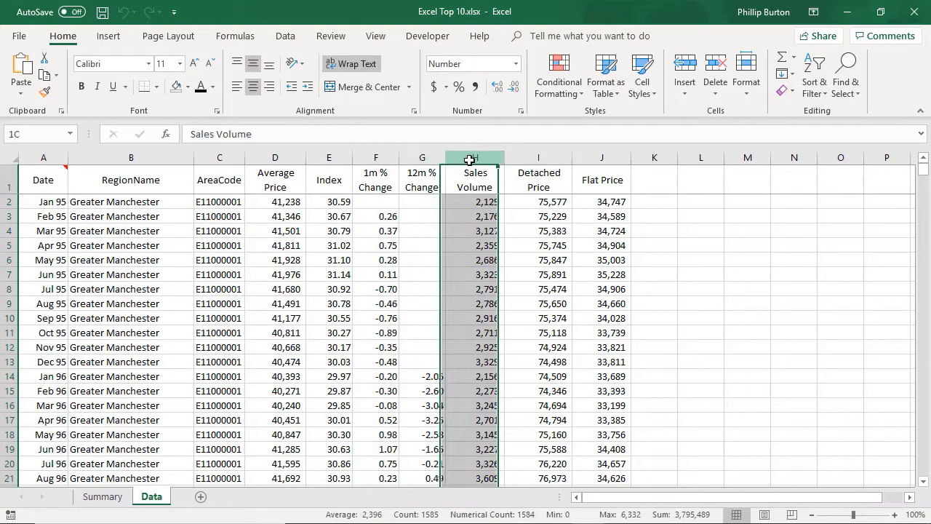
{"action": "left_click", "coordinate": [533, 159]}
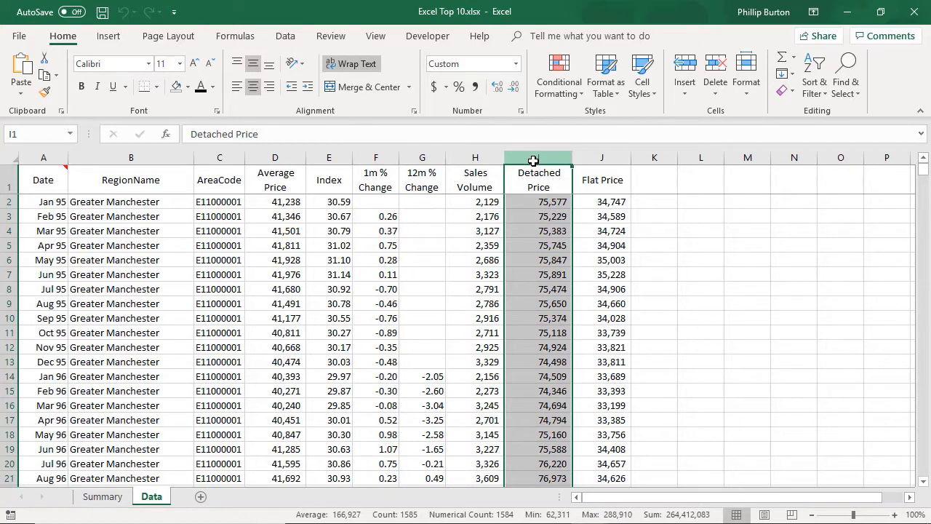
{"action": "left_click", "coordinate": [613, 159]}
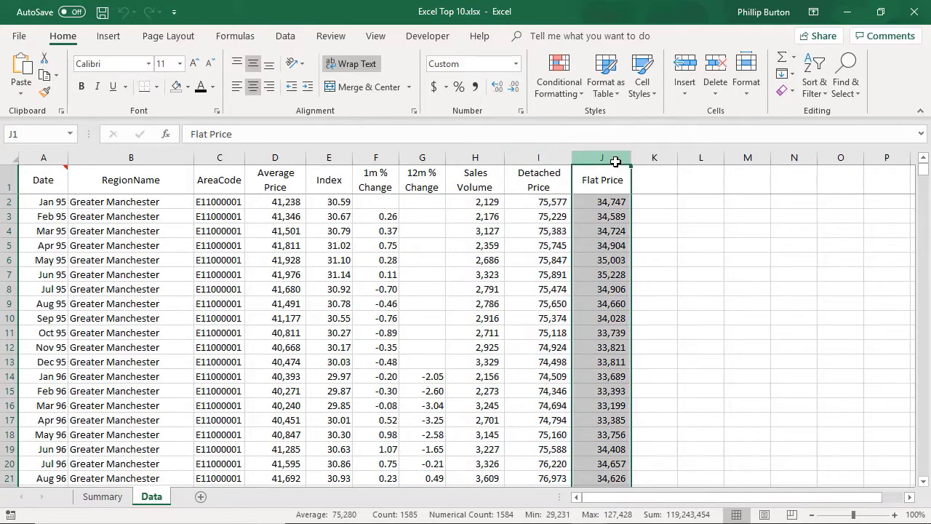
{"action": "left_click", "coordinate": [617, 187]}
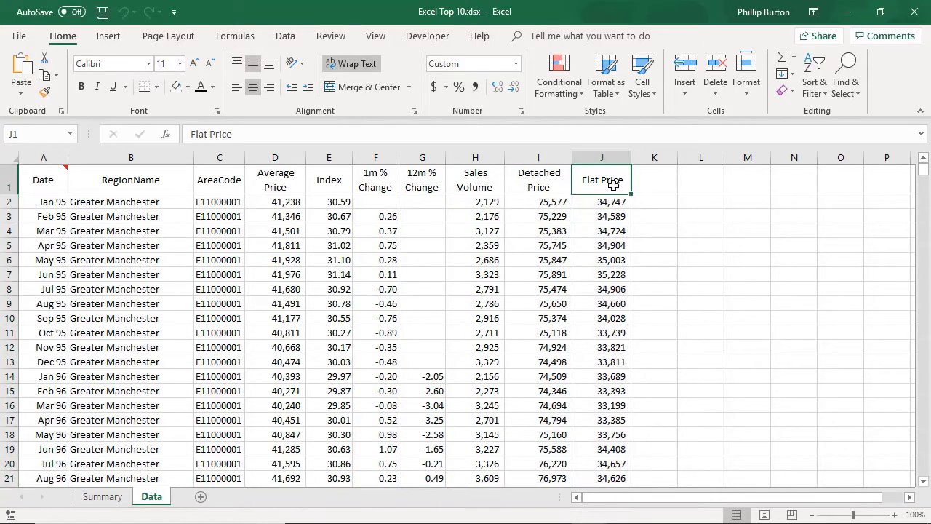
{"action": "left_click", "coordinate": [40, 182]}
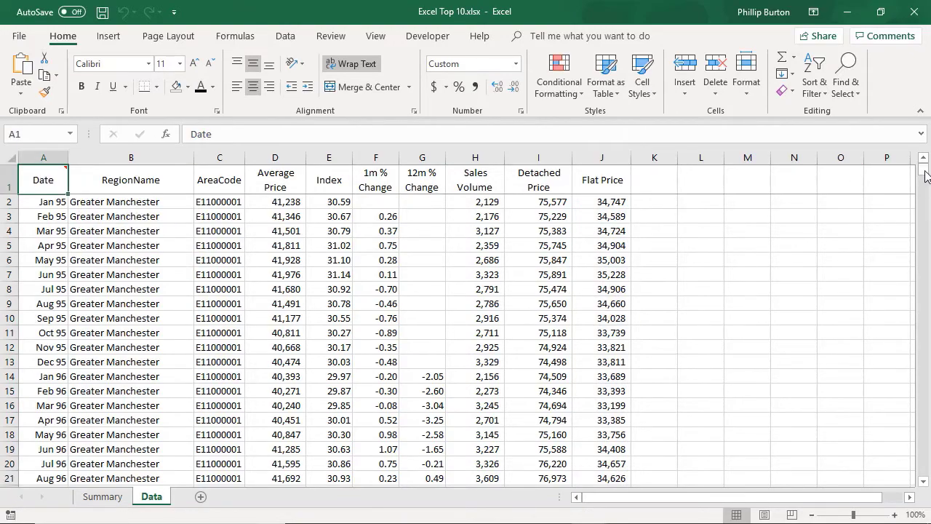
{"action": "left_click_drag", "start_coordinate": [924, 169], "coordinate": [800, 182]}
- Enter =SUM(H2:H1585) in N1 to total Sales Volume as 3,795,489
{"action": "left_click", "coordinate": [790, 181]}
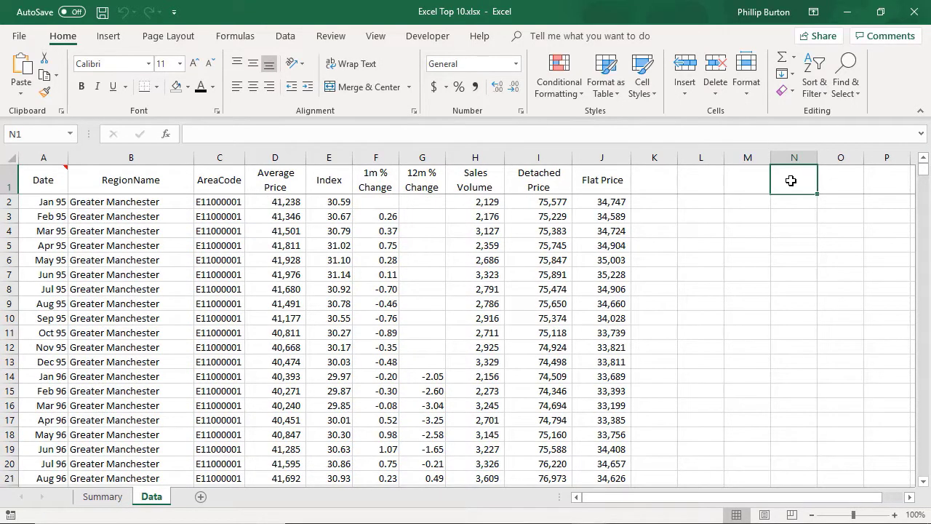
{"action": "type", "text": "=sum("}
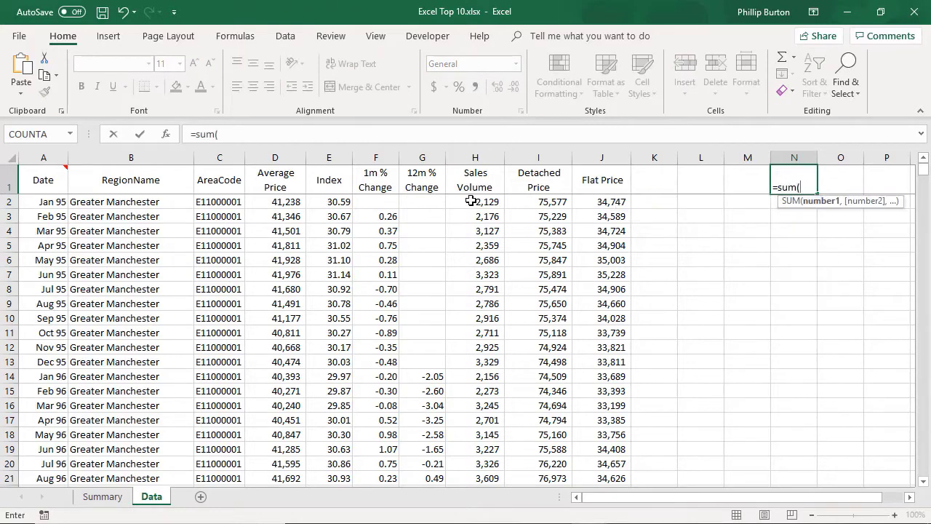
{"action": "left_click", "coordinate": [475, 201]}
{"action": "left_click_drag", "start_coordinate": [923, 175], "coordinate": [918, 471]}
{"action": "left_click", "coordinate": [489, 478], "text": "shift"}
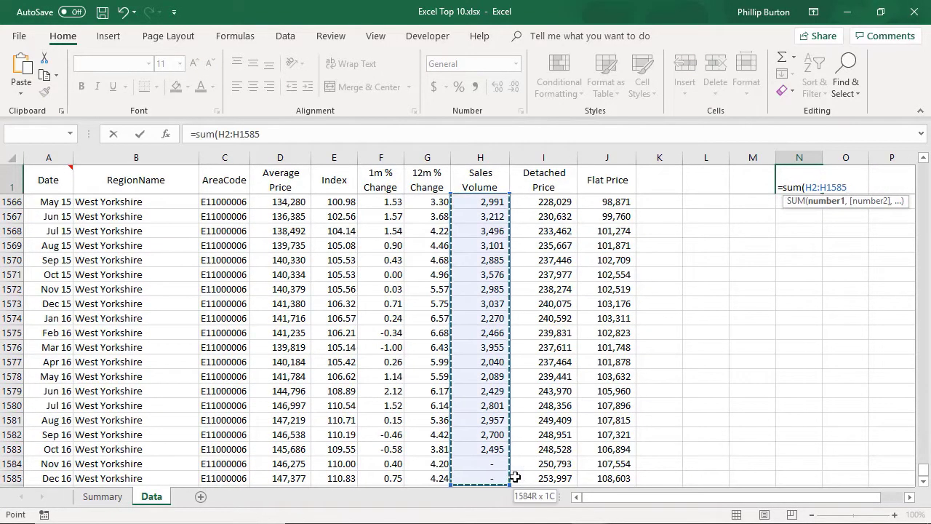
{"action": "type", "text": ")"}
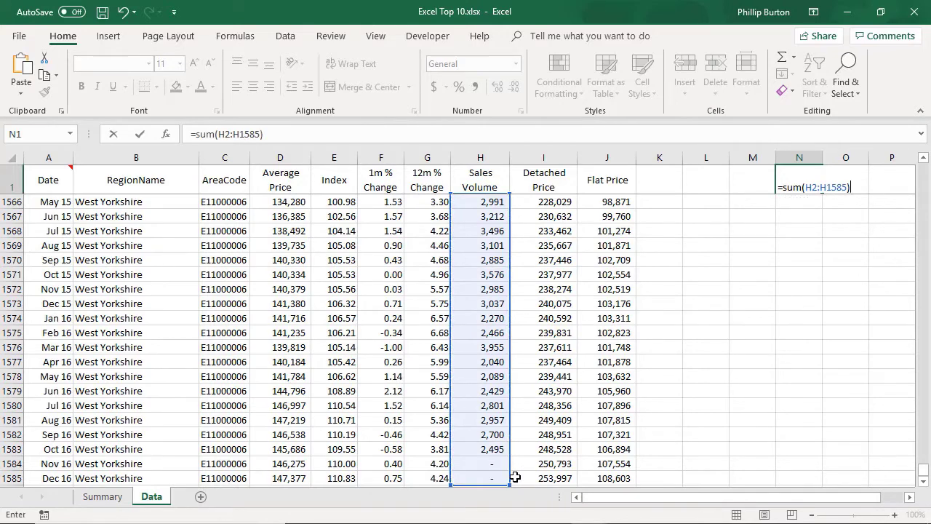
{"action": "key", "text": "Tab"}
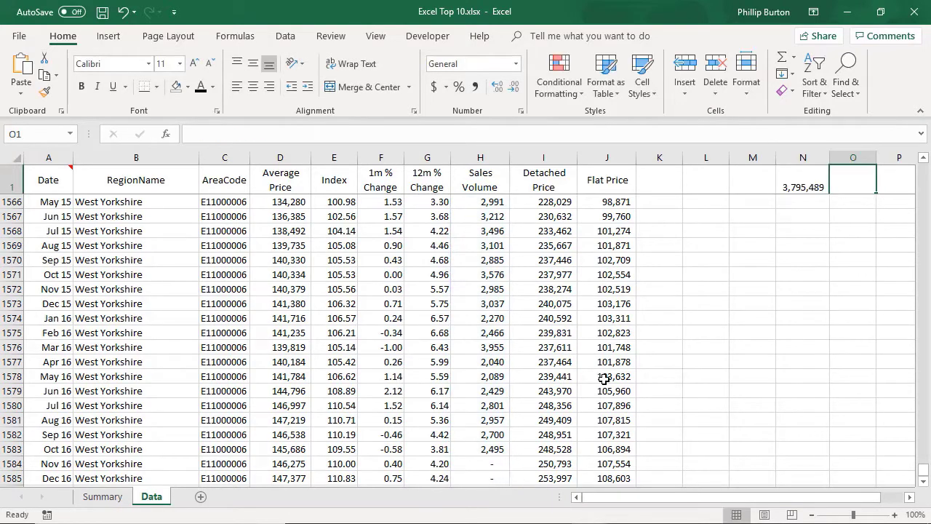
{"action": "scroll", "coordinate": [616, 381], "scroll_direction": "down", "scroll_amount": 3}
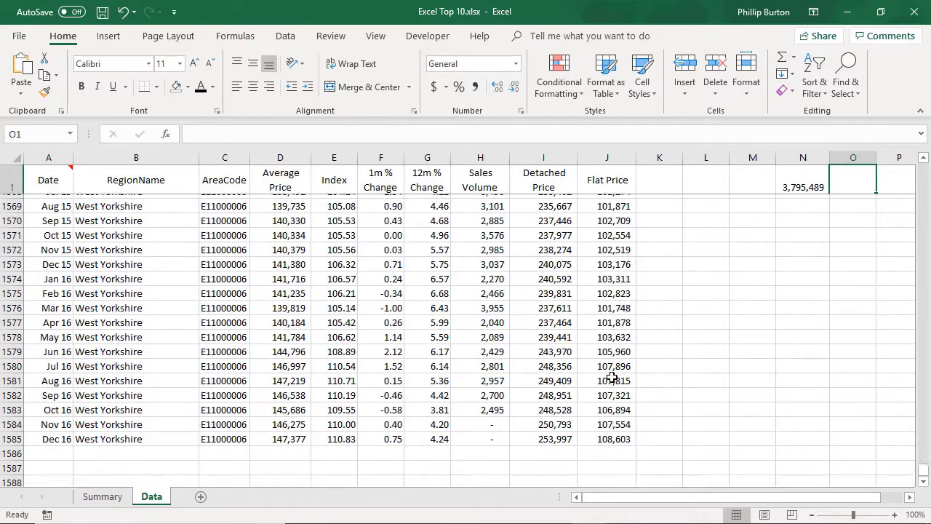
{"action": "scroll", "coordinate": [204, 434], "scroll_direction": "down", "scroll_amount": 1}
- Fill row 1586 with 1/1/17, West Yorkshire and 100000, then confirm N1 stays 3,795,489
{"action": "left_click", "coordinate": [64, 361]}
{"action": "type", "text": "1"}
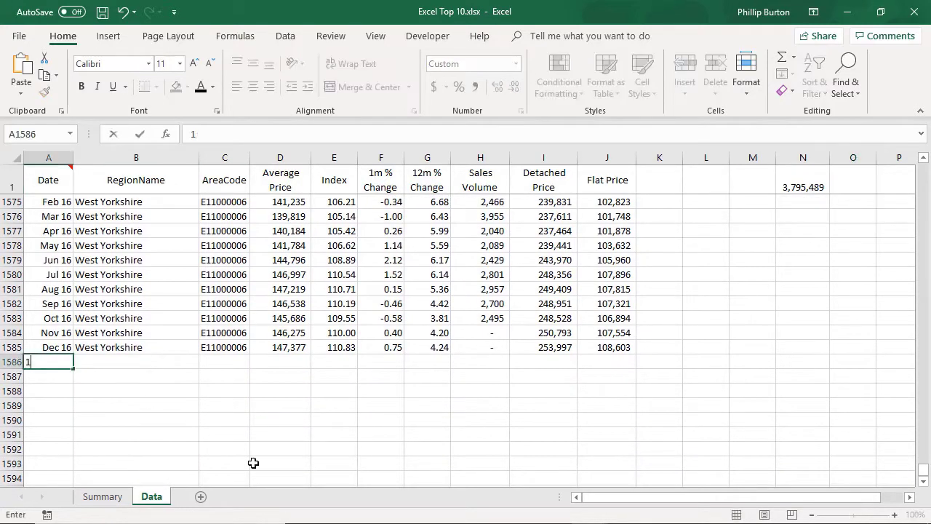
{"action": "type", "text": "/1/17"}
{"action": "key", "text": "Tab"}
{"action": "type", "text": "West Y"}
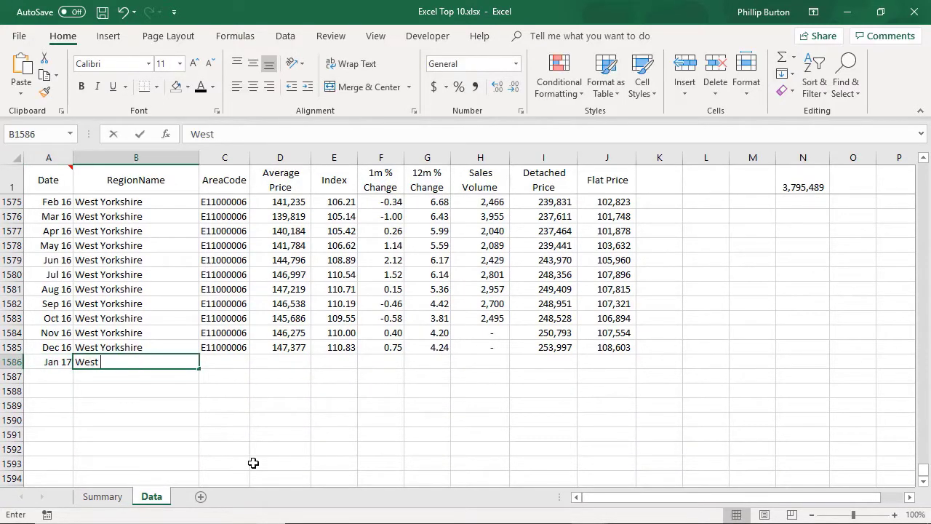
{"action": "key", "text": "Tab"}
{"action": "key", "text": "Tab"}
{"action": "key", "text": "Tab"}
{"action": "key", "text": "Tab"}
{"action": "key", "text": "Tab"}
{"action": "key", "text": "Tab"}
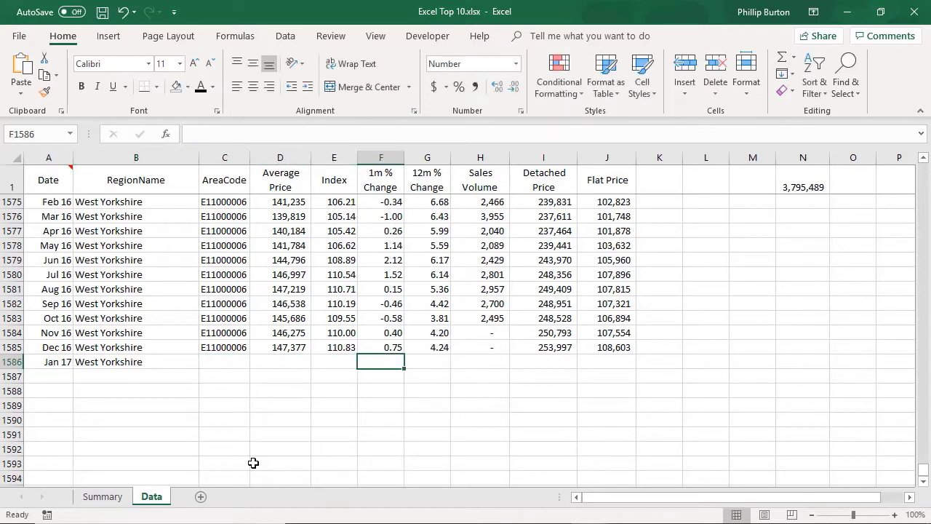
{"action": "type", "text": "100000"}
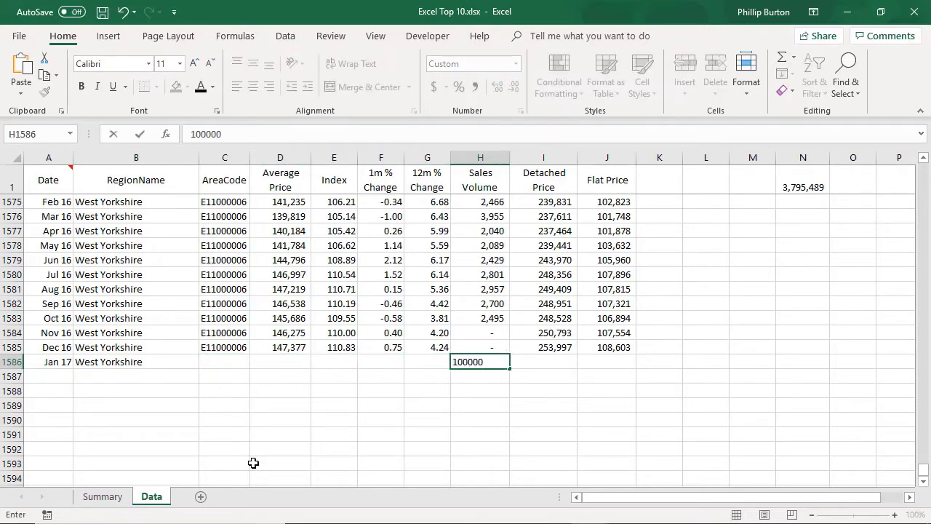
{"action": "key", "text": "Tab"}
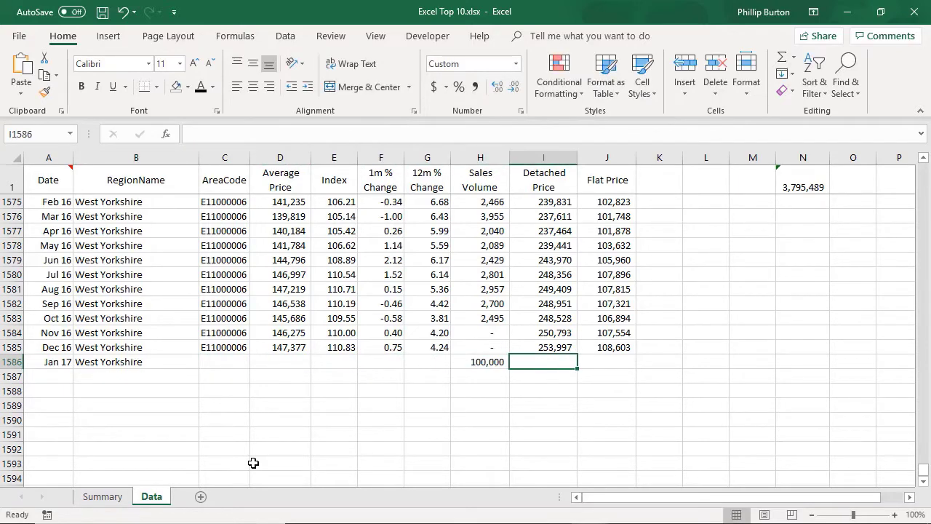
{"action": "left_click", "coordinate": [823, 182]}
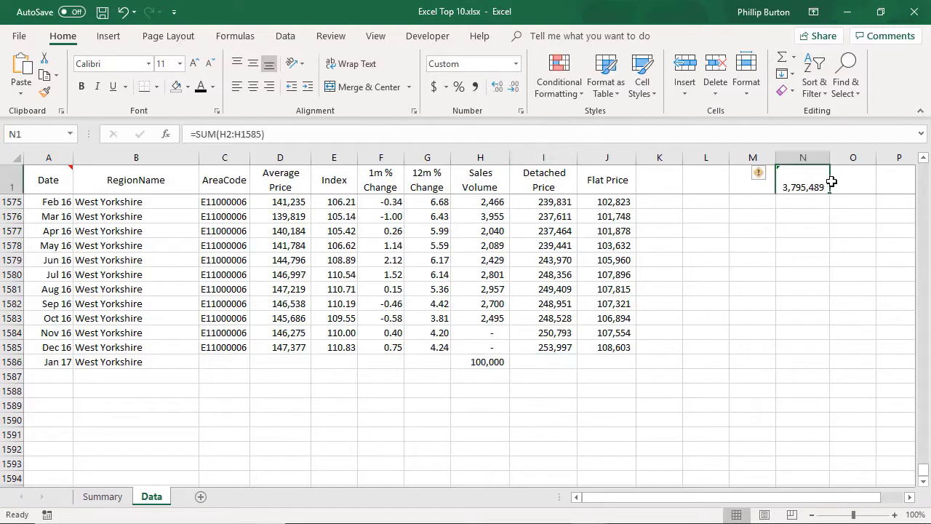
- Enter a count of the Sales Volume values H2:H1585 in O1, giving 1584
{"action": "left_click", "coordinate": [872, 182]}
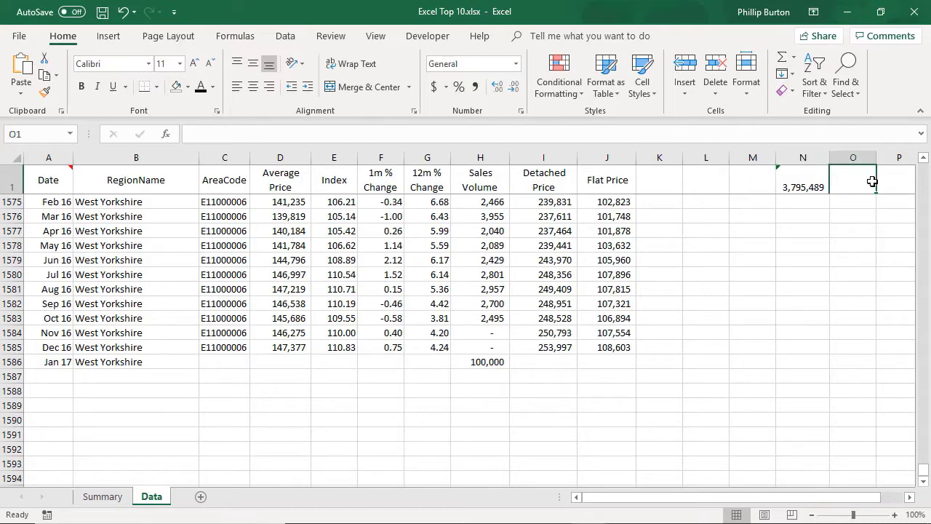
{"action": "type", "text": "=countif("}
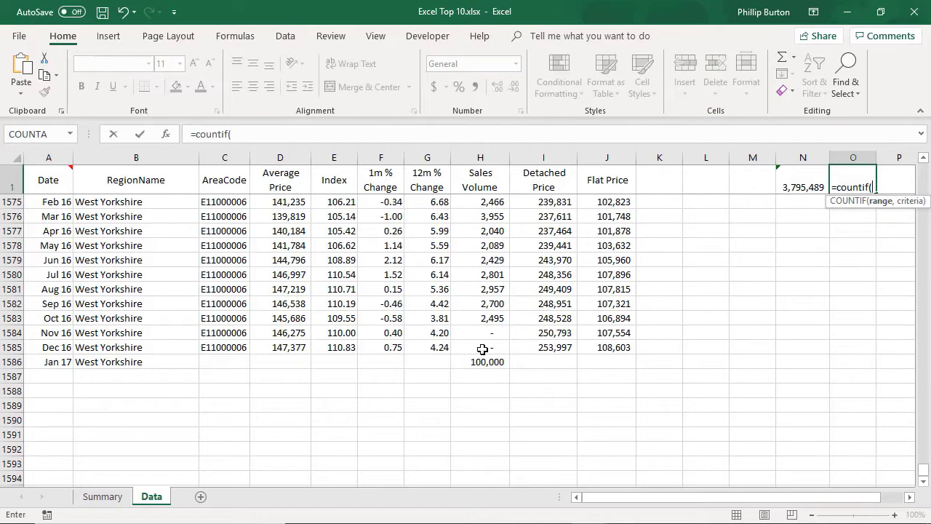
{"action": "left_click_drag", "start_coordinate": [483, 347], "coordinate": [479, 187]}
{"action": "type", "text": ")"}
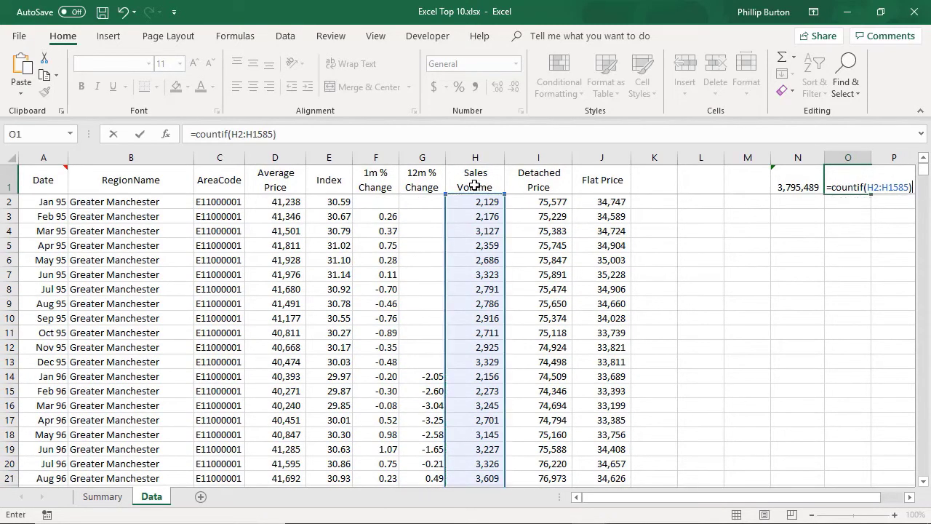
{"action": "left_click", "coordinate": [229, 133]}
{"action": "key", "text": "Return"}
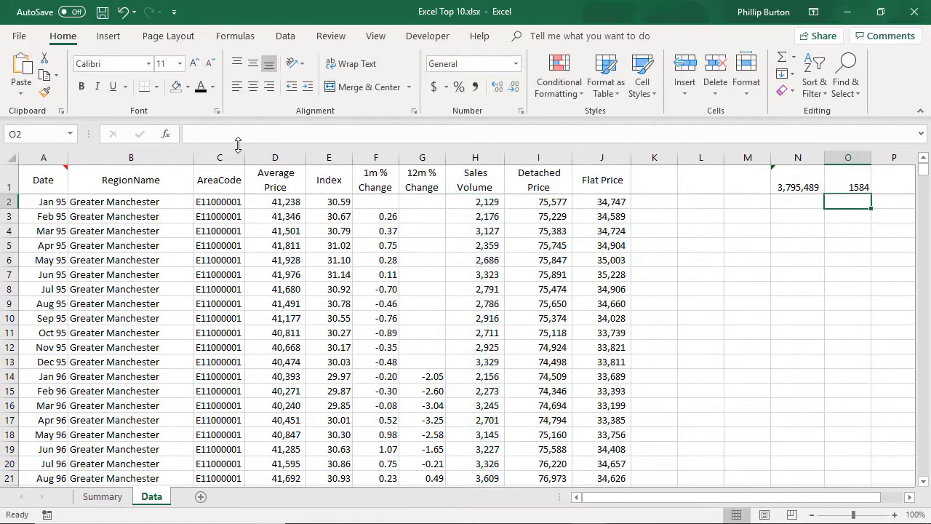
- Enter =AVERAGE(H2:H1585) in P1, giving 2,396, excluding the 100,000 in H1586
{"action": "left_click", "coordinate": [859, 179]}
{"action": "key", "text": "Right"}
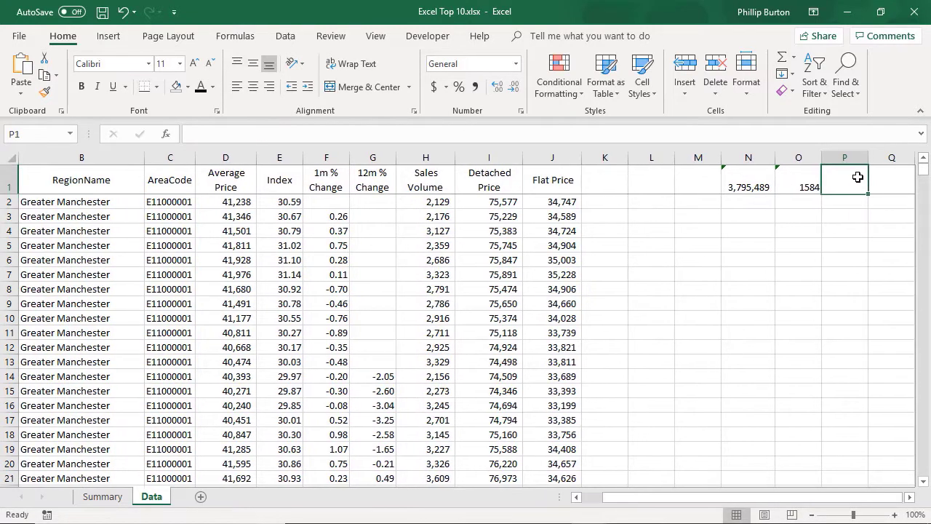
{"action": "key", "text": "Left"}
{"action": "key", "text": "Right"}
{"action": "type", "text": "=aver"}
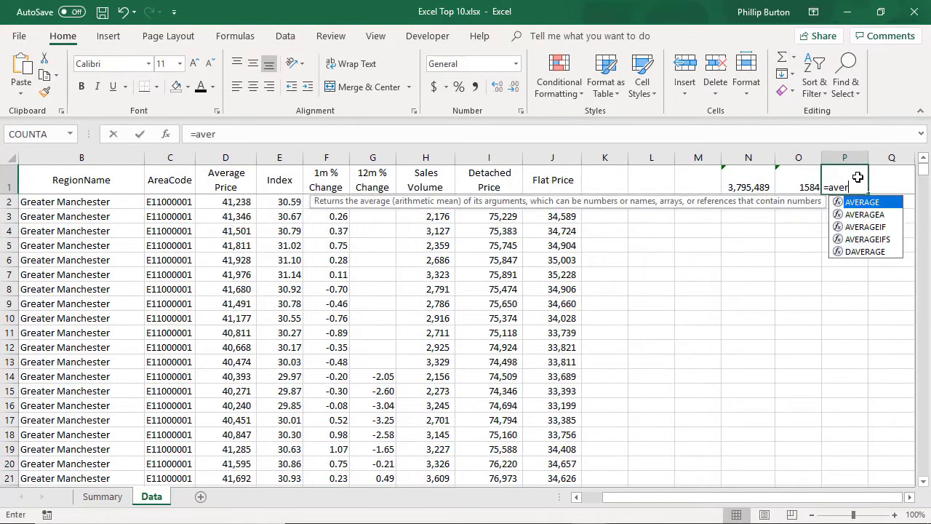
{"action": "type", "text": "age("}
{"action": "left_click", "coordinate": [439, 200]}
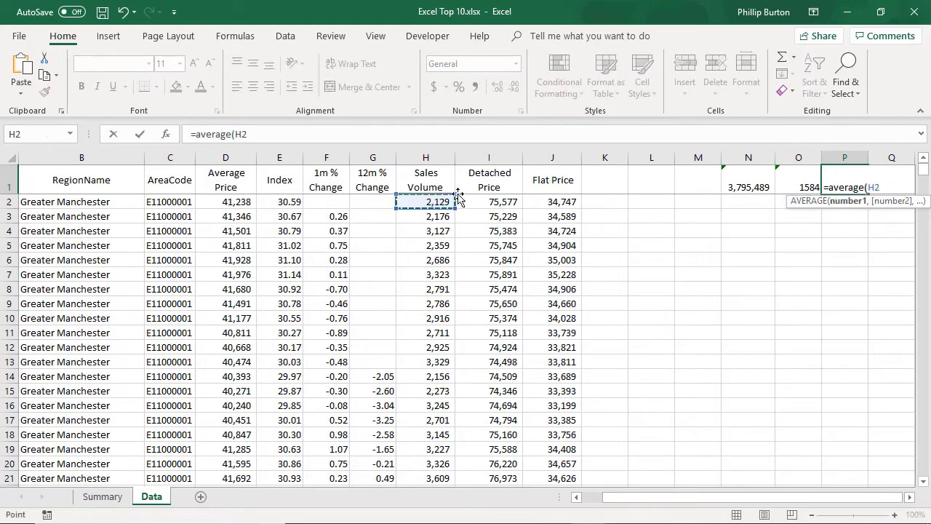
{"action": "left_click_drag", "start_coordinate": [927, 171], "coordinate": [924, 466]}
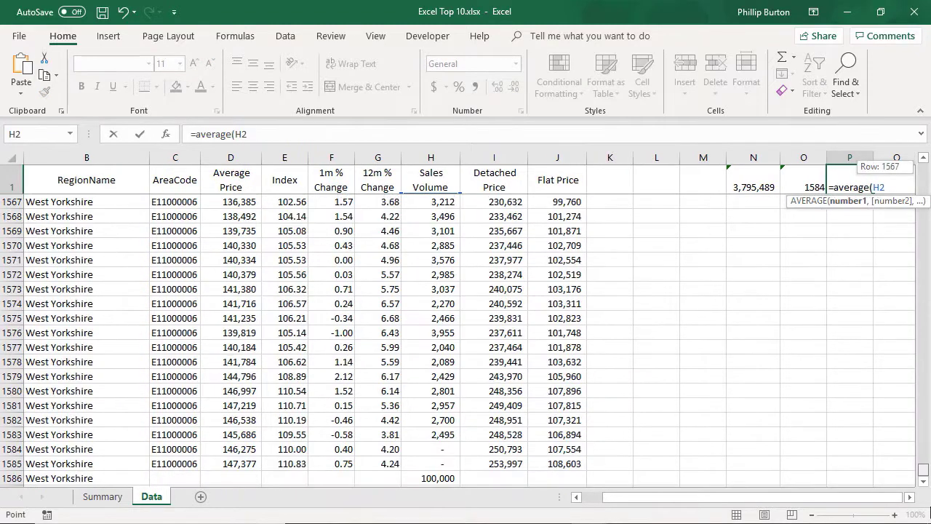
{"action": "left_click", "coordinate": [441, 464], "text": "shift"}
{"action": "type", "text": ")"}
{"action": "key", "text": "Tab"}
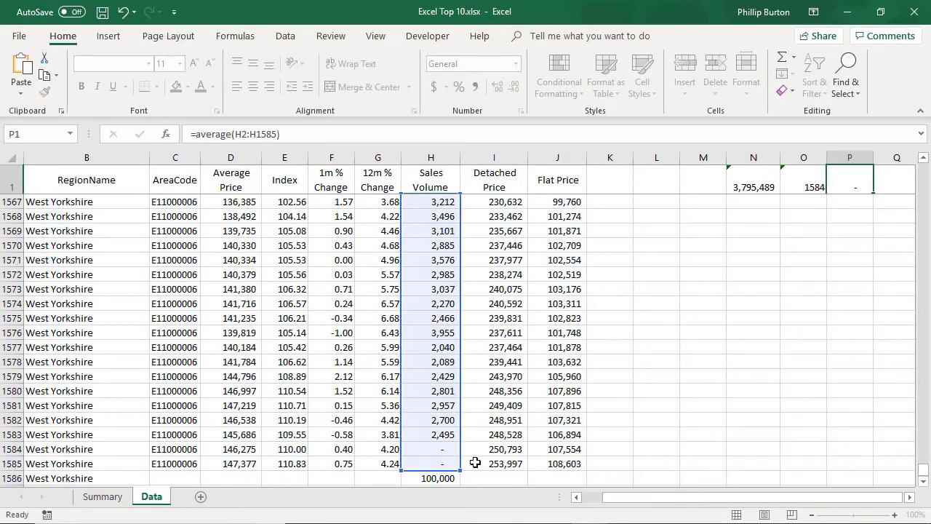
{"action": "left_click_drag", "start_coordinate": [924, 171], "coordinate": [924, 469]}
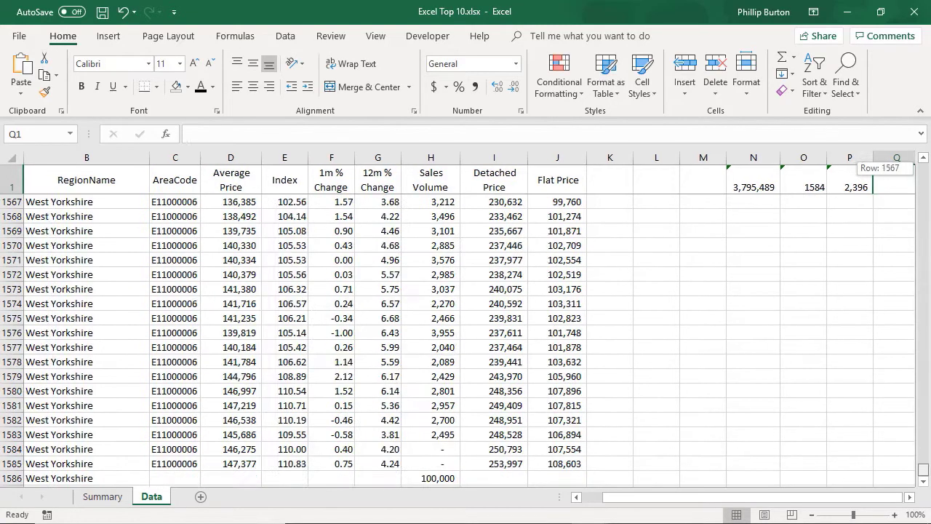
{"action": "left_click", "coordinate": [409, 478]}
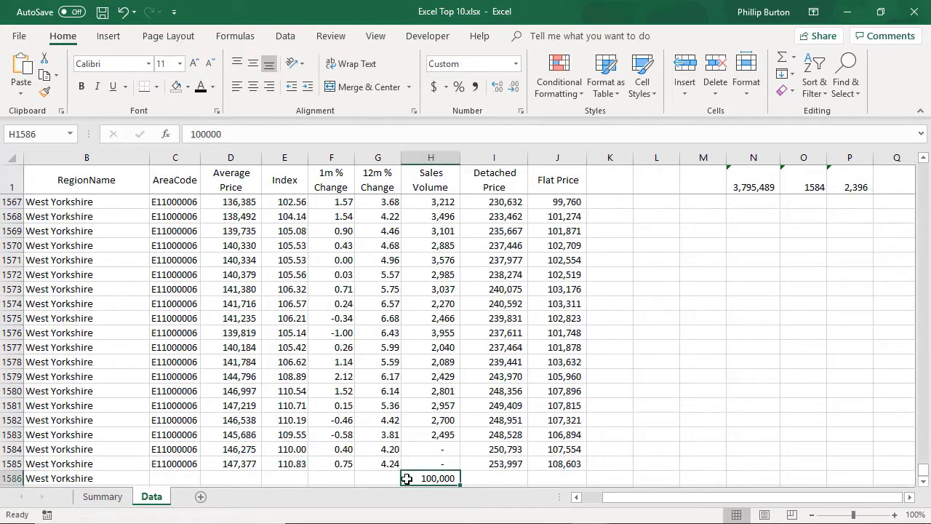
{"action": "left_click", "coordinate": [754, 184]}
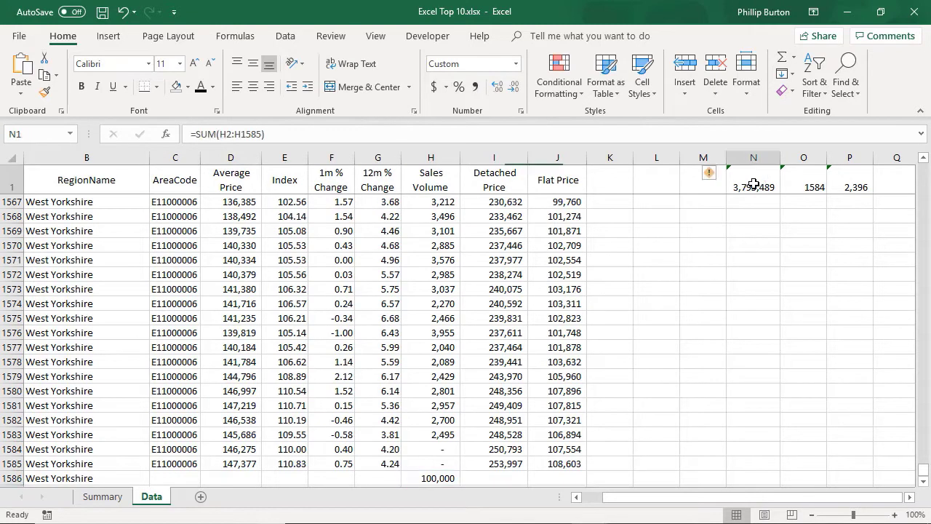
{"action": "left_click", "coordinate": [711, 173]}
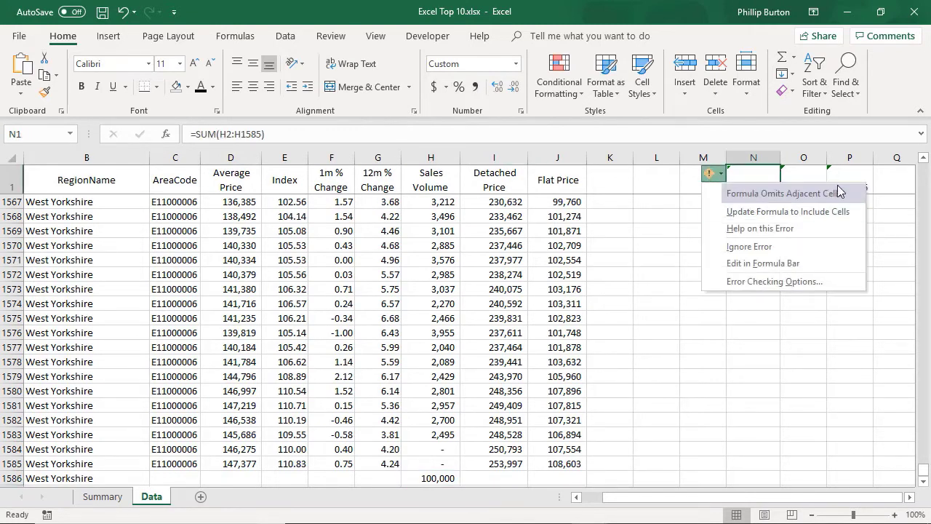
{"action": "left_click", "coordinate": [660, 172]}
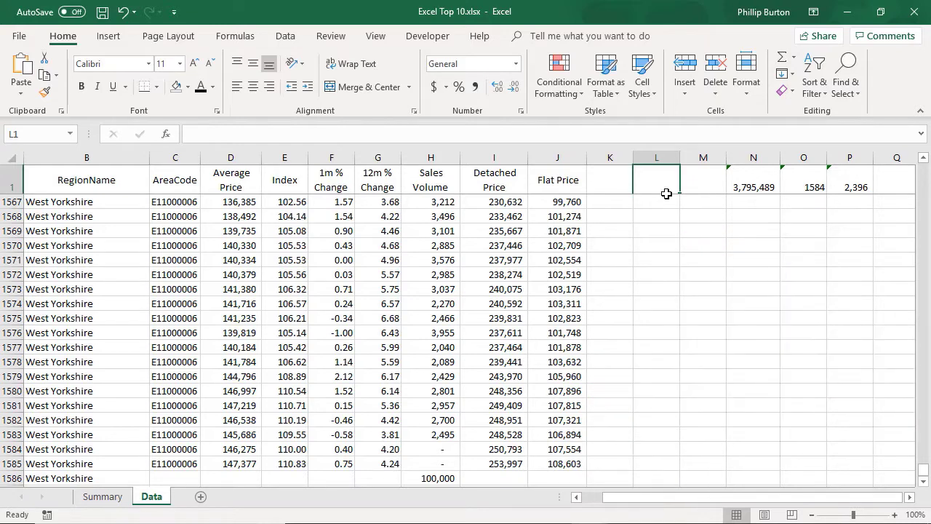
{"action": "left_click", "coordinate": [748, 175]}
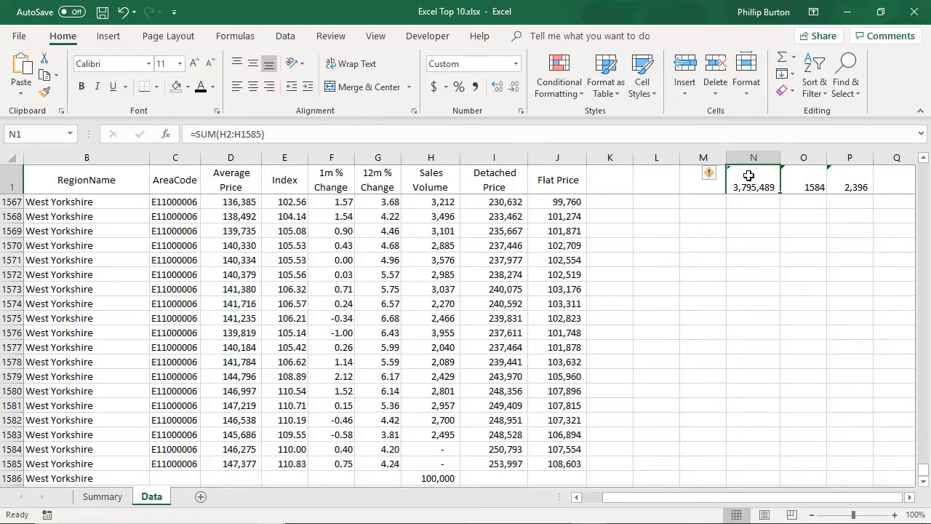
{"action": "left_click", "coordinate": [445, 464]}
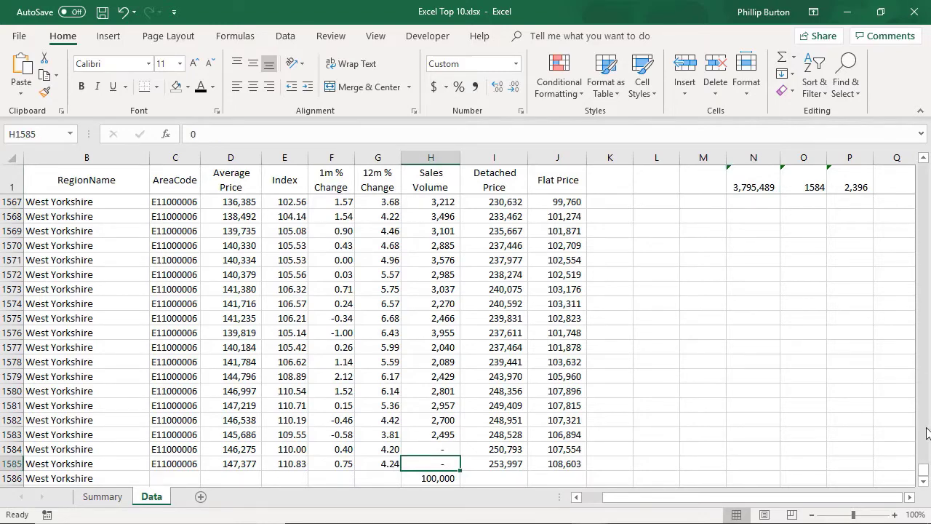
{"action": "left_click_drag", "start_coordinate": [924, 473], "coordinate": [924, 169]}
- Define the workbook-scoped name Sales_Volume for Data!$H$2:$H$1585 via Formulas > Define Name
{"action": "key", "text": "ctrl+shift+Up"}
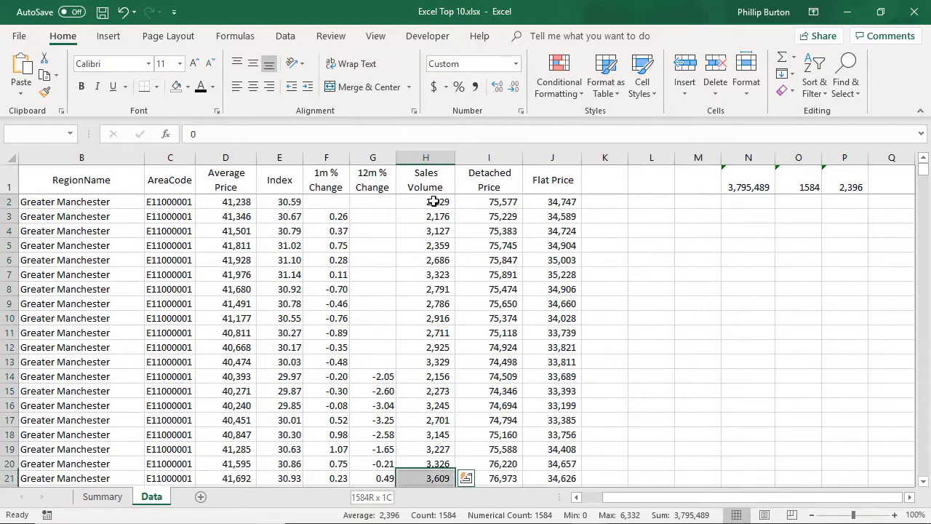
{"action": "left_click", "coordinate": [237, 37]}
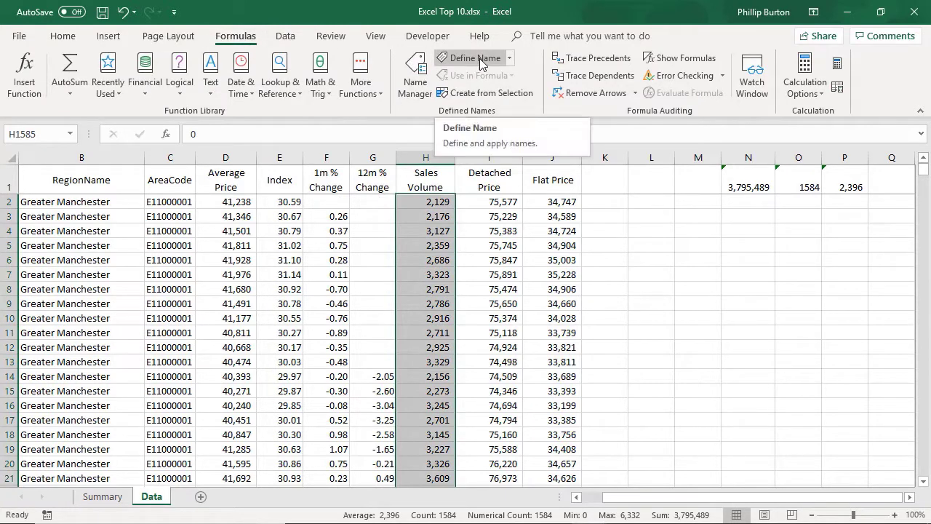
{"action": "key", "text": "ctrl+q"}
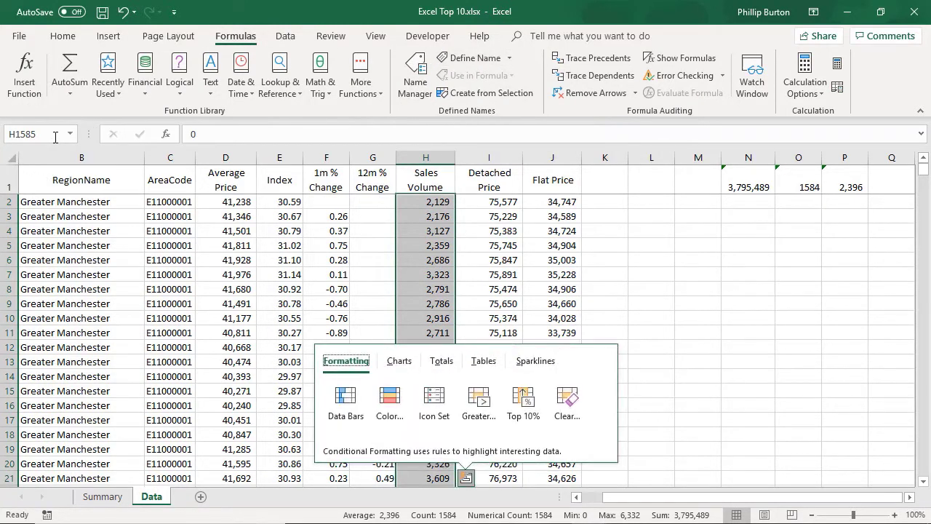
{"action": "left_click", "coordinate": [477, 63]}
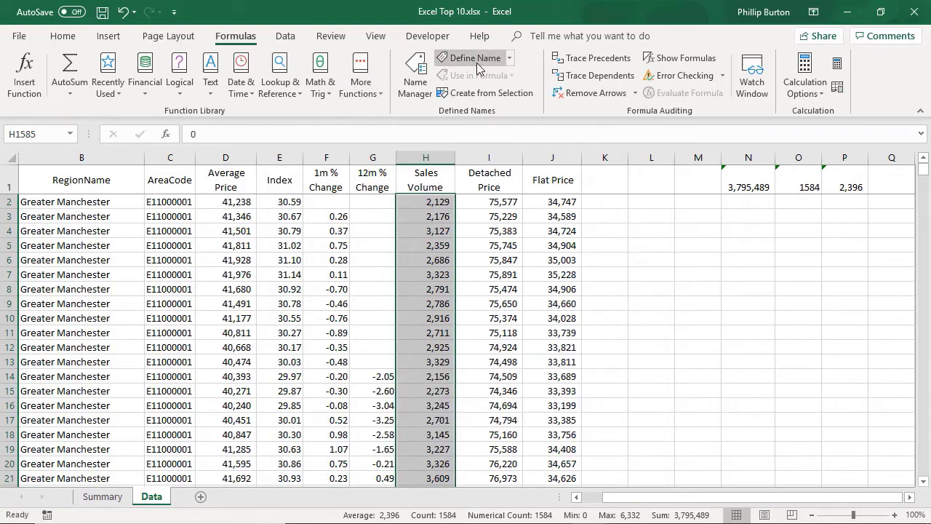
{"action": "left_click_drag", "start_coordinate": [475, 177], "coordinate": [621, 230]}
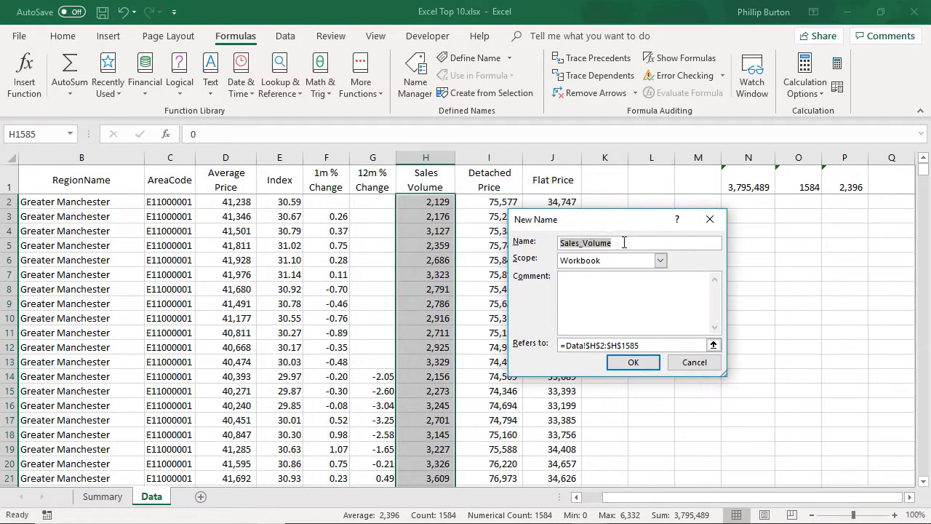
{"action": "left_click", "coordinate": [580, 248]}
{"action": "left_click", "coordinate": [611, 243]}
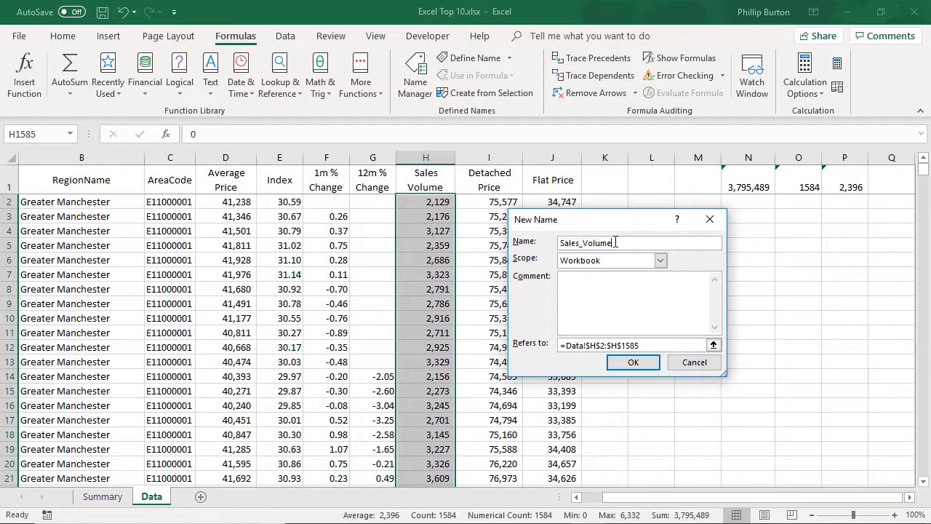
{"action": "left_click", "coordinate": [633, 363]}
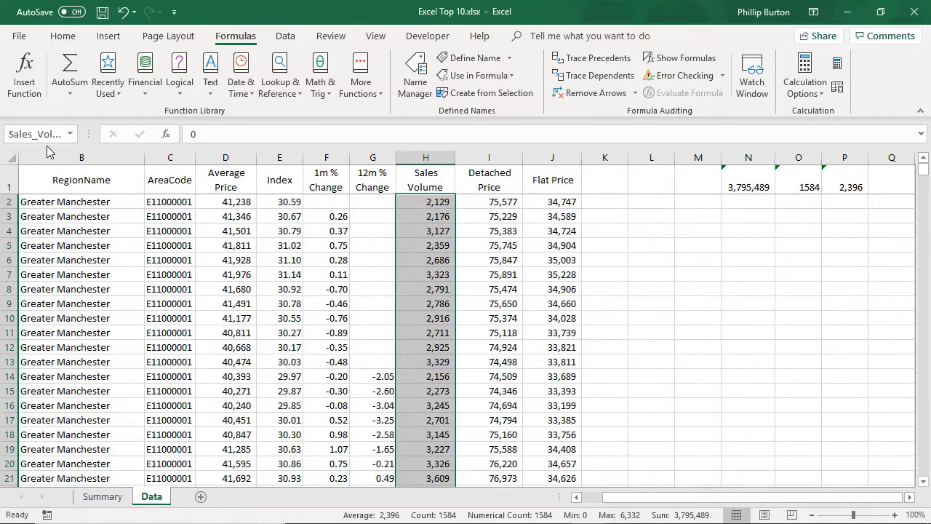
{"action": "left_click_drag", "start_coordinate": [88, 134], "coordinate": [108, 133]}
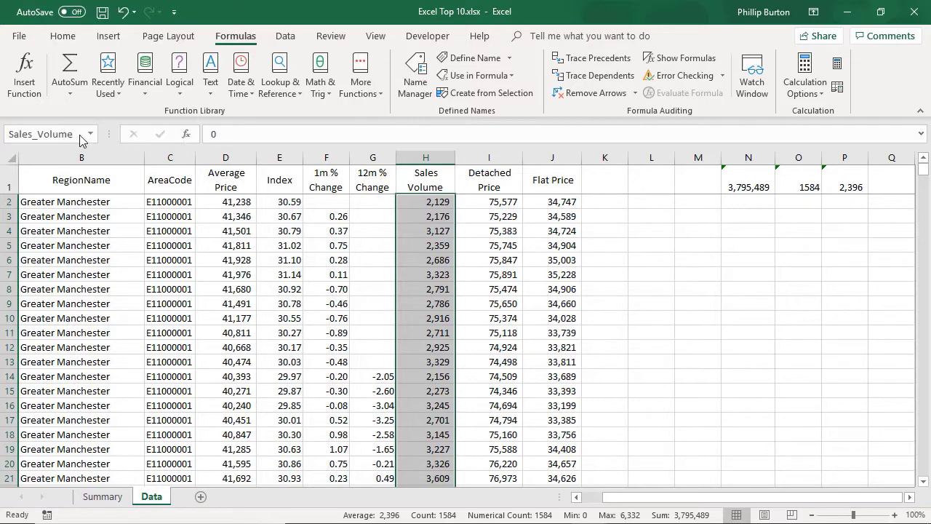
- Replace H2:H1585 in N1's SUM formula with the Sales_Volume name
{"action": "left_click", "coordinate": [798, 187]}
{"action": "left_click", "coordinate": [742, 186]}
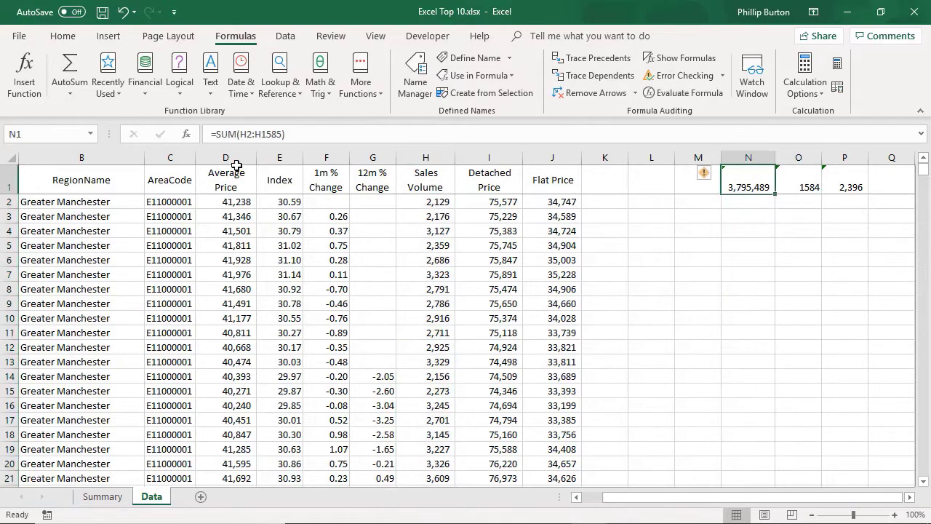
{"action": "left_click", "coordinate": [239, 134]}
{"action": "left_click_drag", "start_coordinate": [239, 134], "coordinate": [284, 134]}
{"action": "type", "text": "SUM(S"}
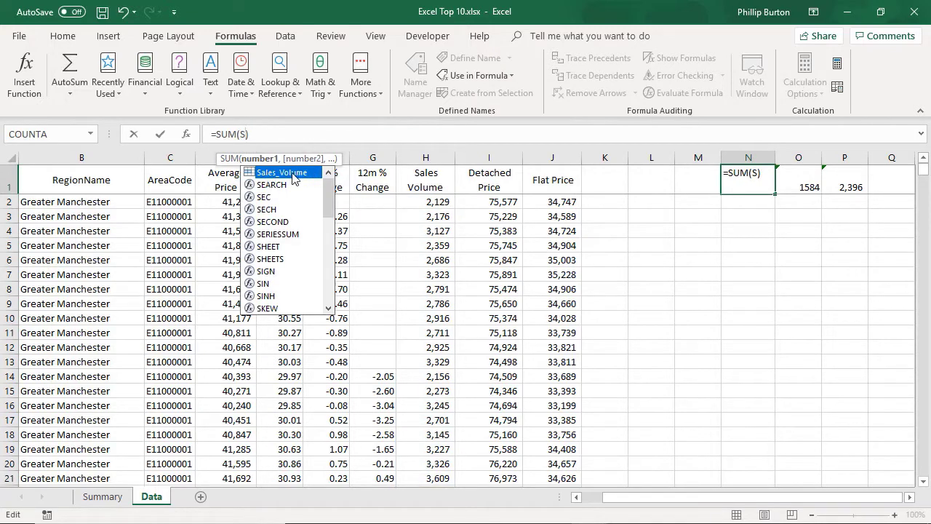
{"action": "double_click", "coordinate": [294, 175]}
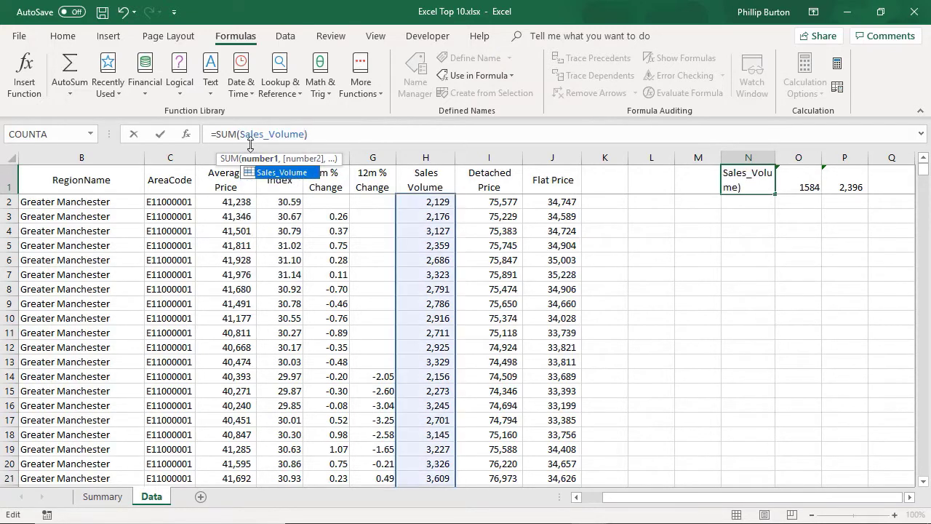
{"action": "key", "text": "Tab"}
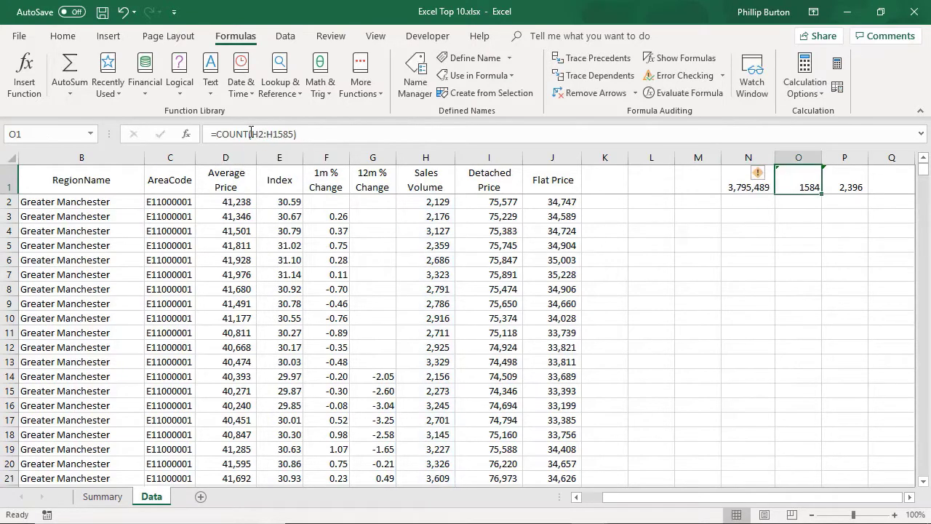
- Swap H2:H1585 for Sales_Volume in the COUNT in O1 and the AVERAGE in P1
{"action": "left_click_drag", "start_coordinate": [254, 136], "coordinate": [293, 137]}
{"action": "type", "text": "S"}
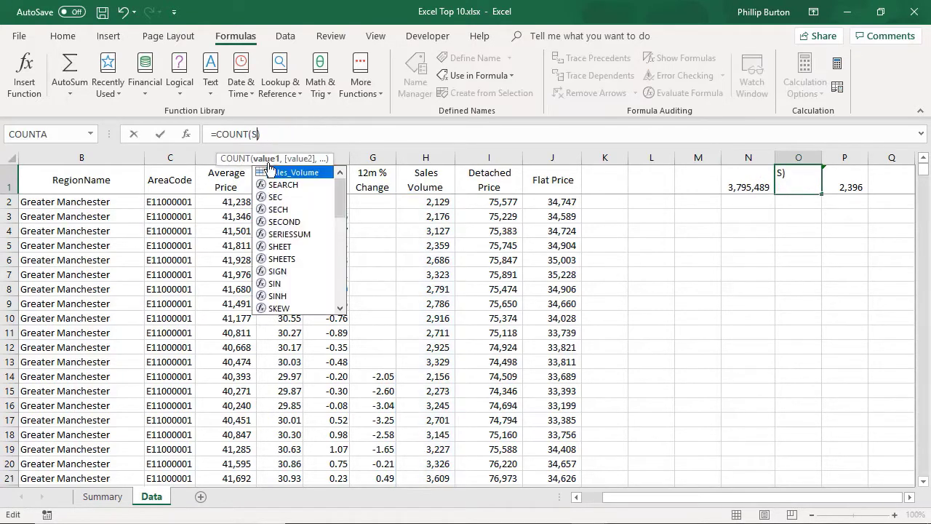
{"action": "double_click", "coordinate": [285, 174]}
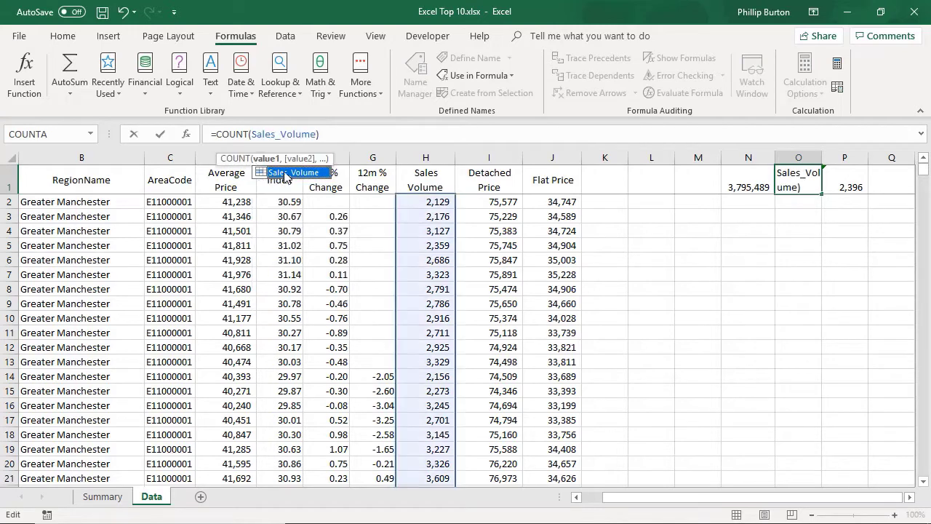
{"action": "key", "text": "Tab"}
{"action": "left_click_drag", "start_coordinate": [265, 134], "coordinate": [307, 134]}
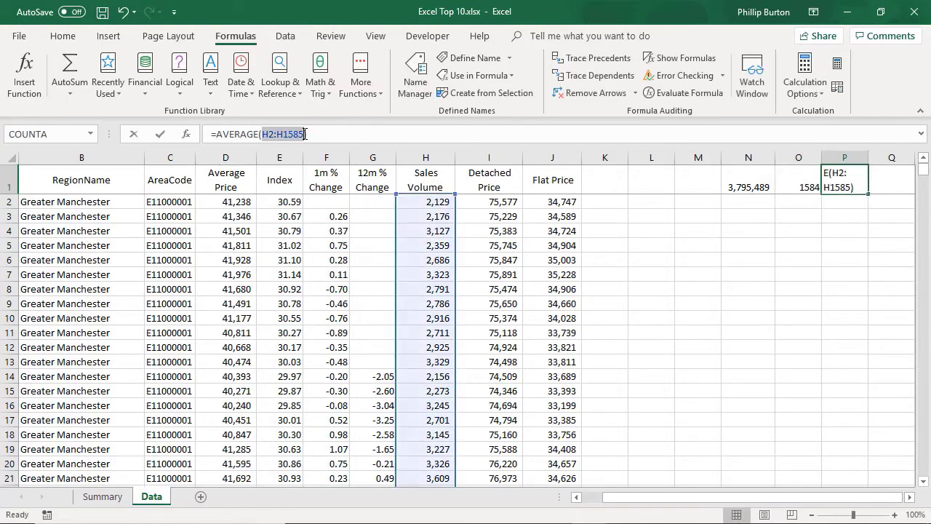
{"action": "type", "text": "Sales_Volume)"}
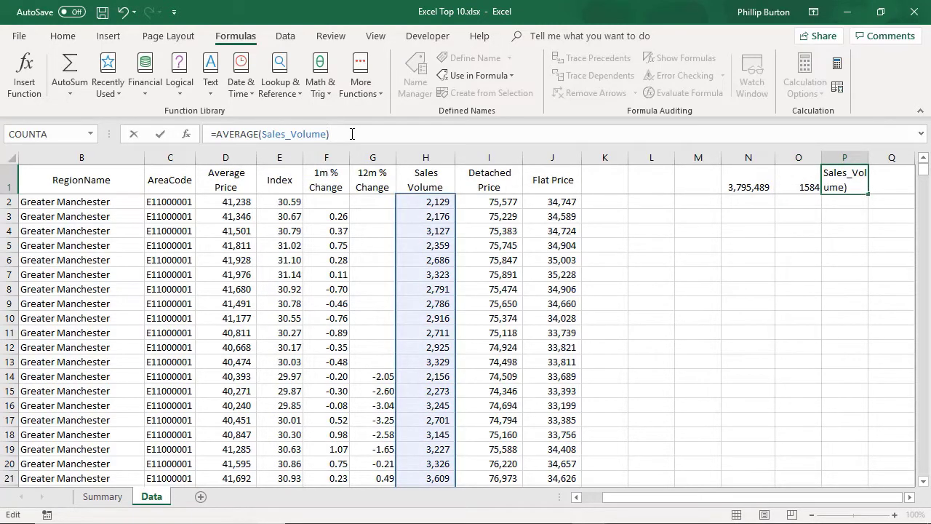
{"action": "key", "text": "Tab"}
{"action": "left_click_drag", "start_coordinate": [923, 172], "coordinate": [923, 471]}
- Review the new 100,000 in H1586 and the SUM, COUNT and AVERAGE formulas in N1:P1
{"action": "left_click", "coordinate": [428, 474]}
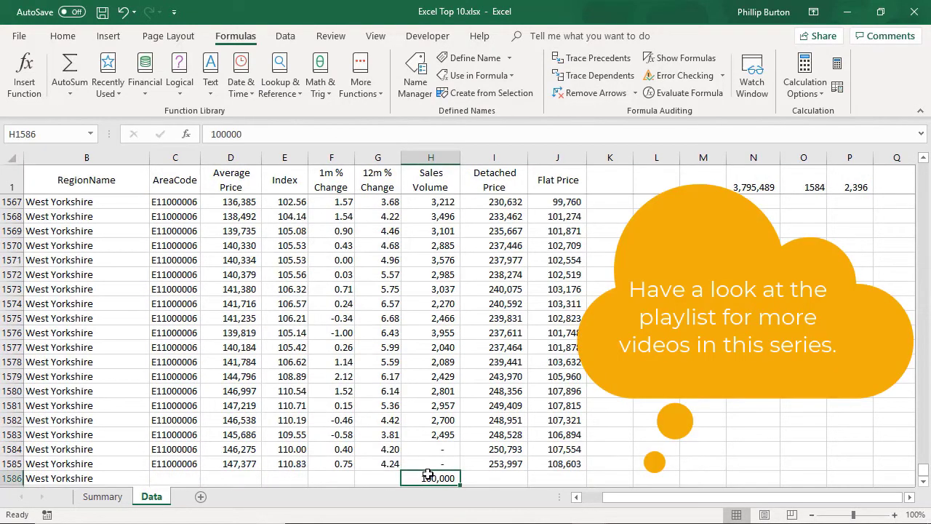
{"action": "left_click", "coordinate": [750, 187]}
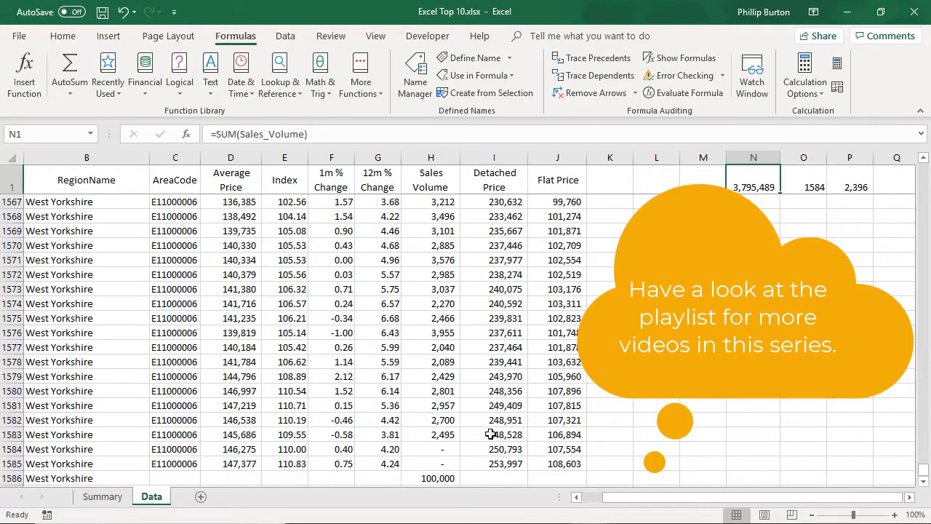
{"action": "left_click", "coordinate": [800, 179]}
{"action": "left_click", "coordinate": [843, 183]}
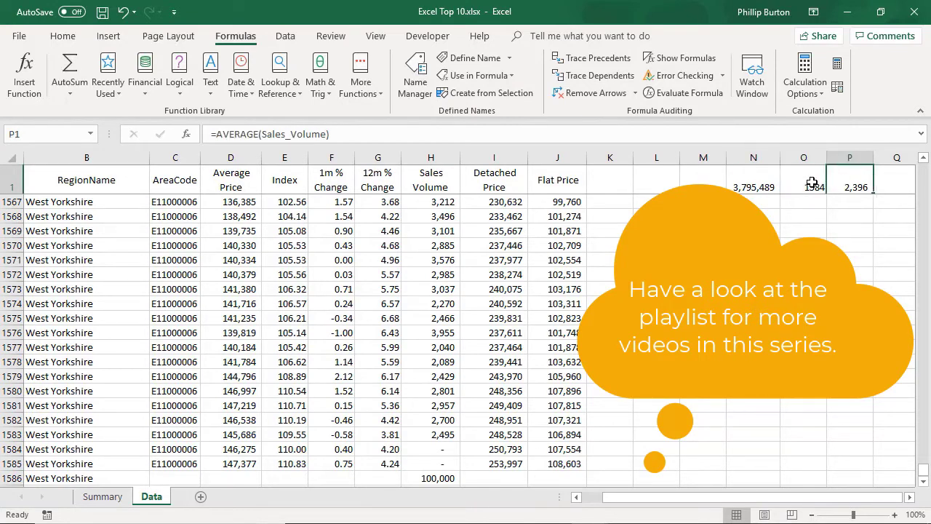
{"action": "left_click", "coordinate": [817, 182]}
{"action": "left_click", "coordinate": [755, 186]}
{"action": "left_click", "coordinate": [438, 420]}
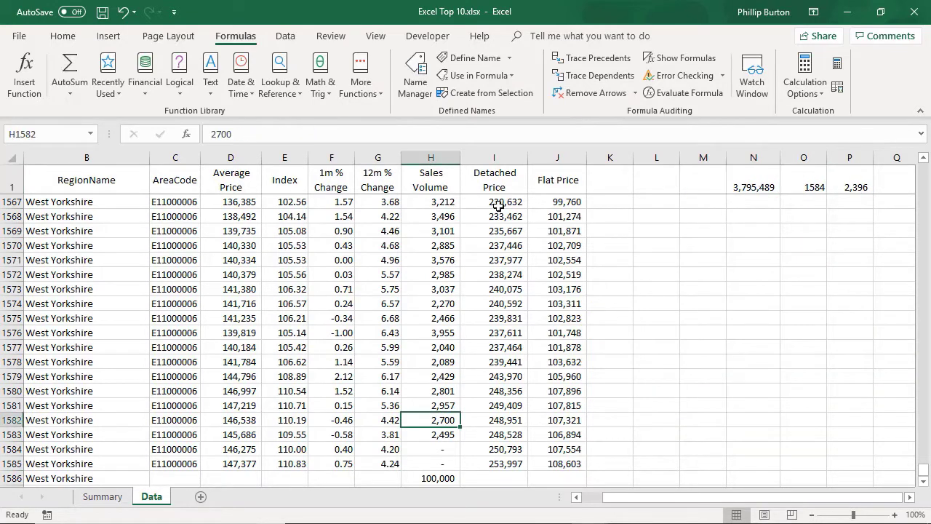
- Change Sales_Volume in Name Manager to end at $H$1586, making N1:P1 read 3,895,489, 1585 and 2,458
{"action": "left_click", "coordinate": [425, 95]}
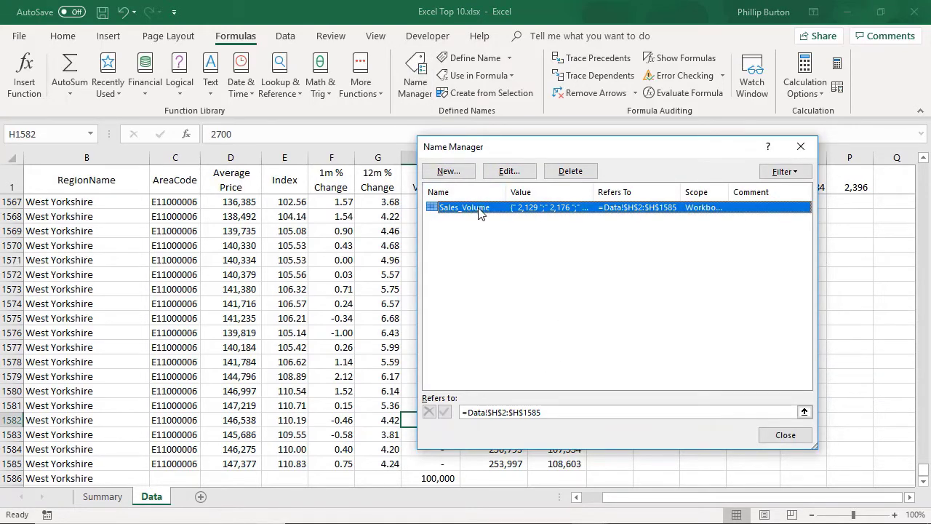
{"action": "left_click", "coordinate": [542, 412]}
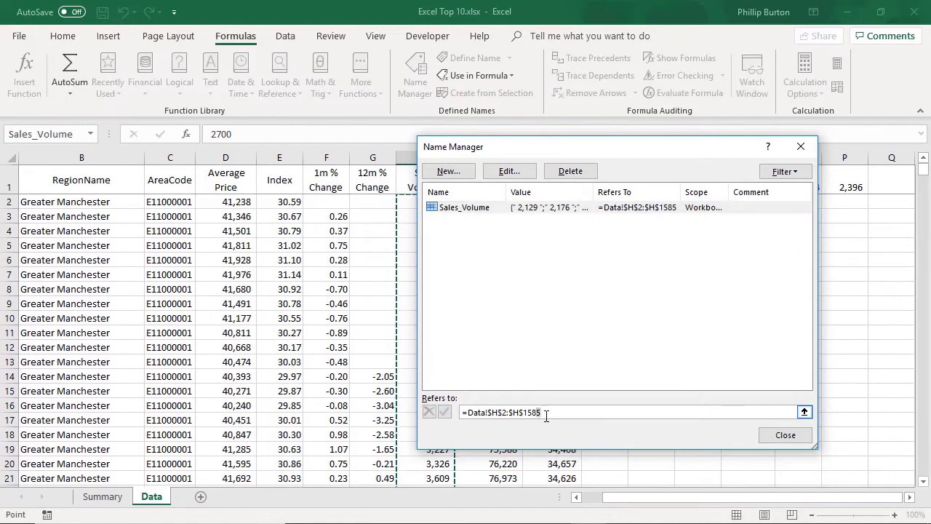
{"action": "key", "text": "BackSpace"}
{"action": "type", "text": "6"}
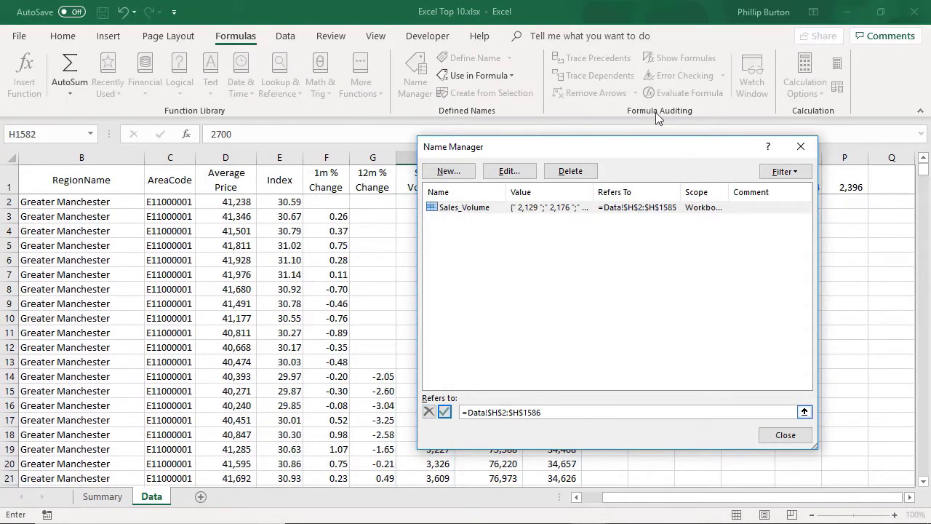
{"action": "left_click_drag", "start_coordinate": [645, 142], "coordinate": [408, 175]}
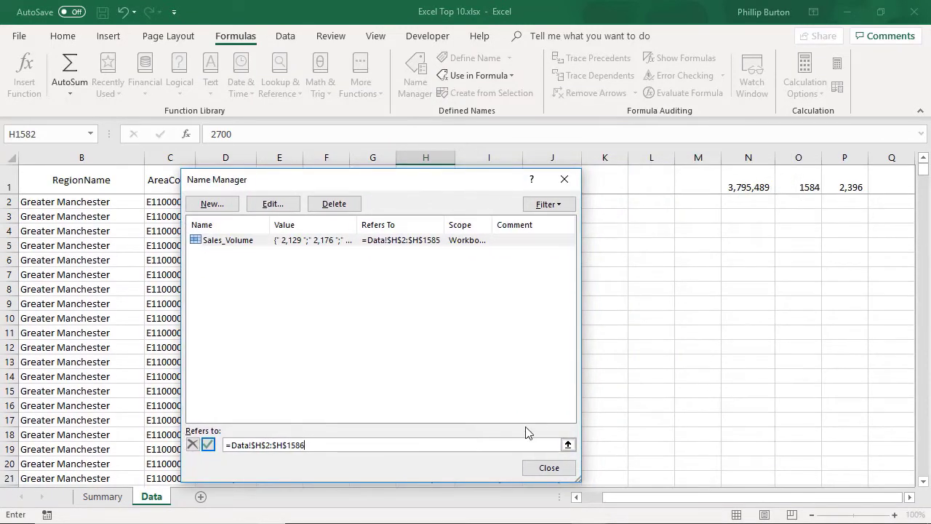
{"action": "left_click", "coordinate": [209, 445]}
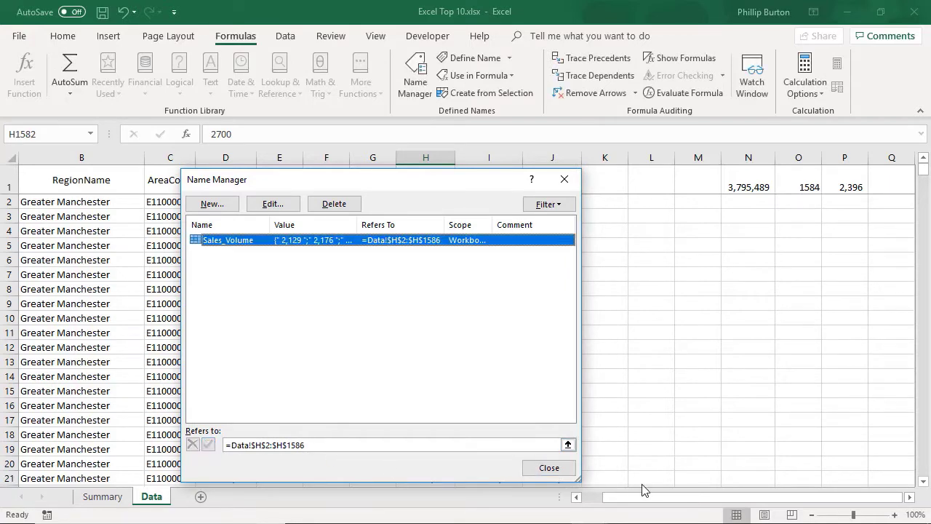
{"action": "left_click", "coordinate": [551, 469]}
{"action": "left_click_drag", "start_coordinate": [734, 187], "coordinate": [840, 209]}
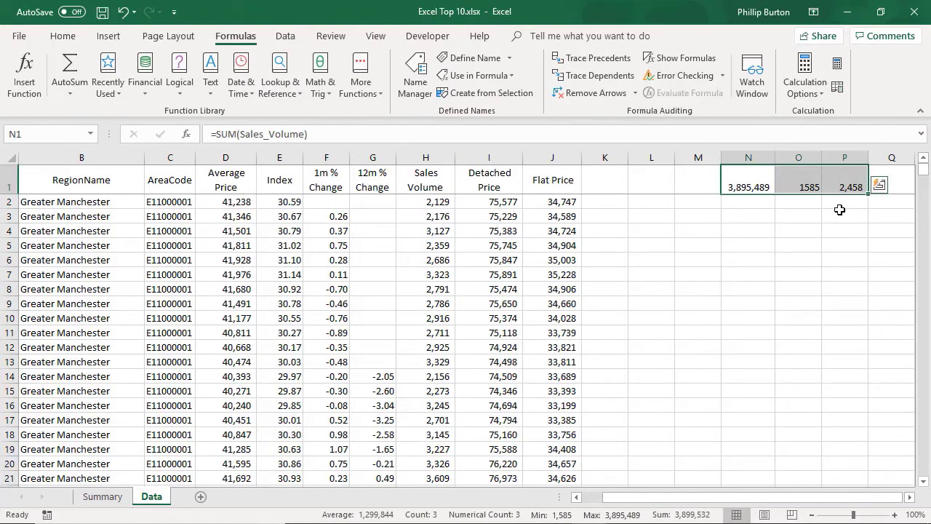
{"action": "left_click_drag", "start_coordinate": [923, 169], "coordinate": [923, 469]}
{"action": "left_click", "coordinate": [415, 452]}
- Enter 200,000 in both H1587 and H1588
{"action": "scroll", "coordinate": [458, 444], "scroll_direction": "down", "scroll_amount": 1}
{"action": "left_click", "coordinate": [452, 448]}
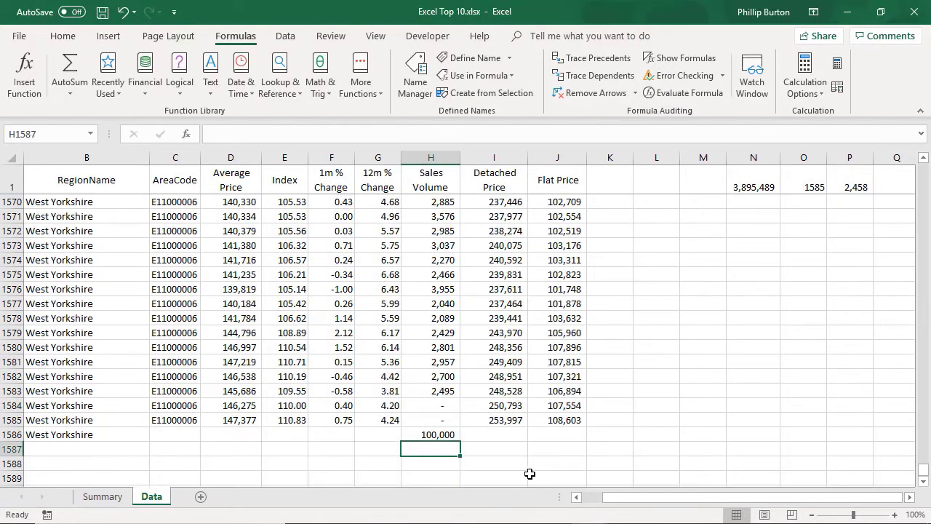
{"action": "type", "text": "2000000"}
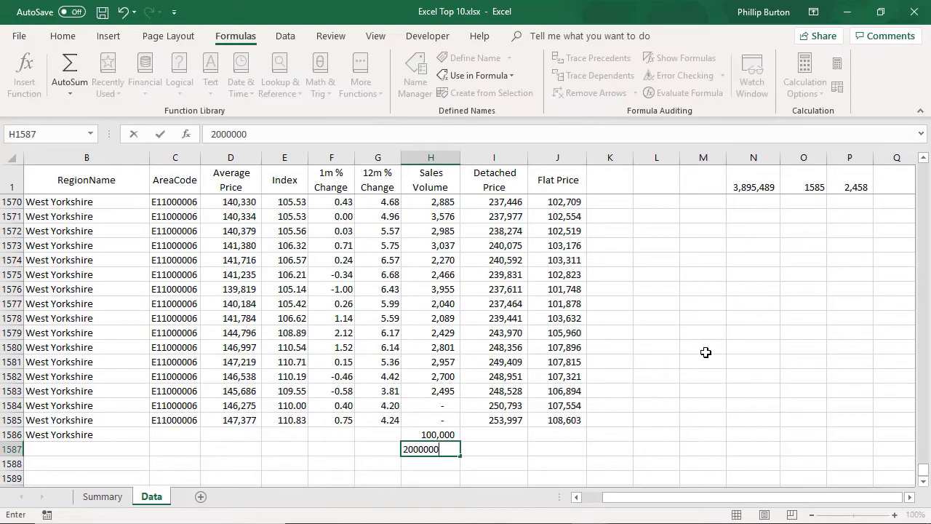
{"action": "key", "text": "BackSpace"}
{"action": "key", "text": "Return"}
{"action": "type", "text": "200,000"}
{"action": "key", "text": "Return"}
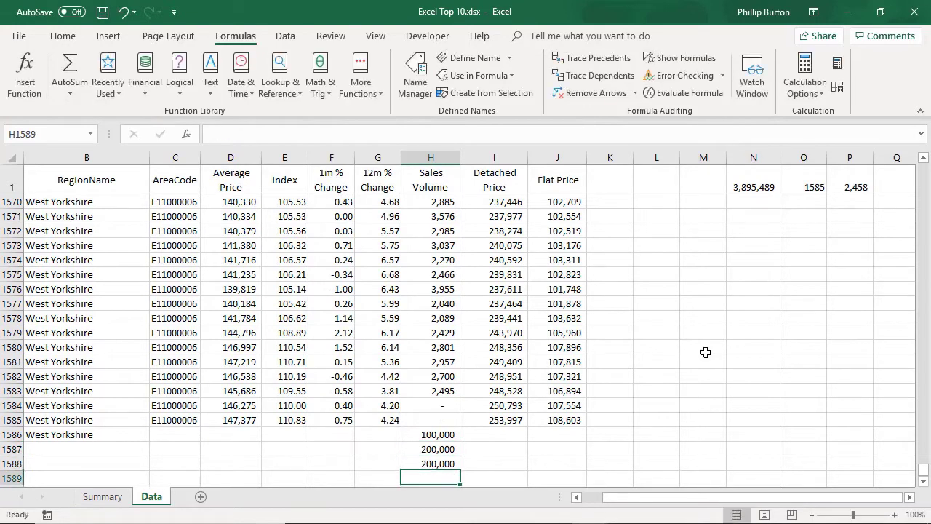
- Extend Sales_Volume to $H$1588 in Name Manager, updating N1:P1 to 4,295,489, 1587 and 2,707
{"action": "left_click", "coordinate": [420, 81]}
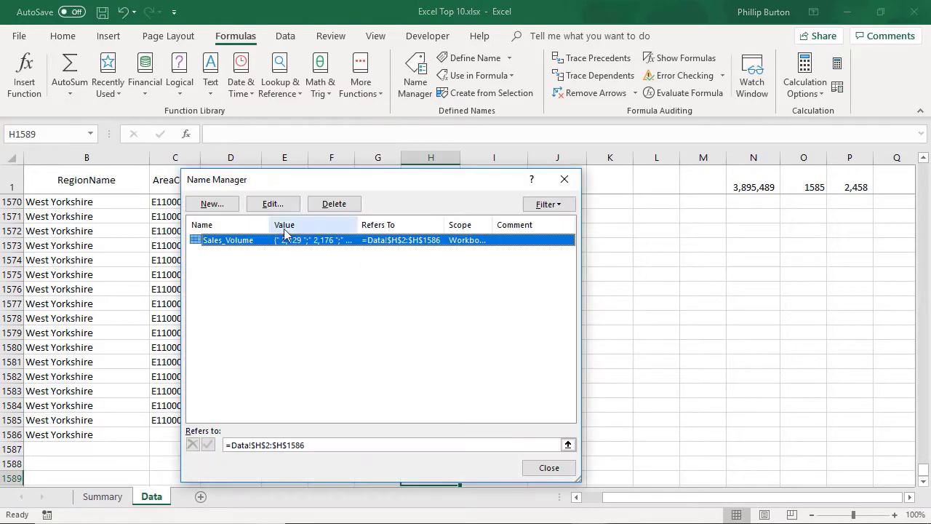
{"action": "left_click", "coordinate": [359, 444]}
{"action": "key", "text": "BackSpace"}
{"action": "type", "text": "8"}
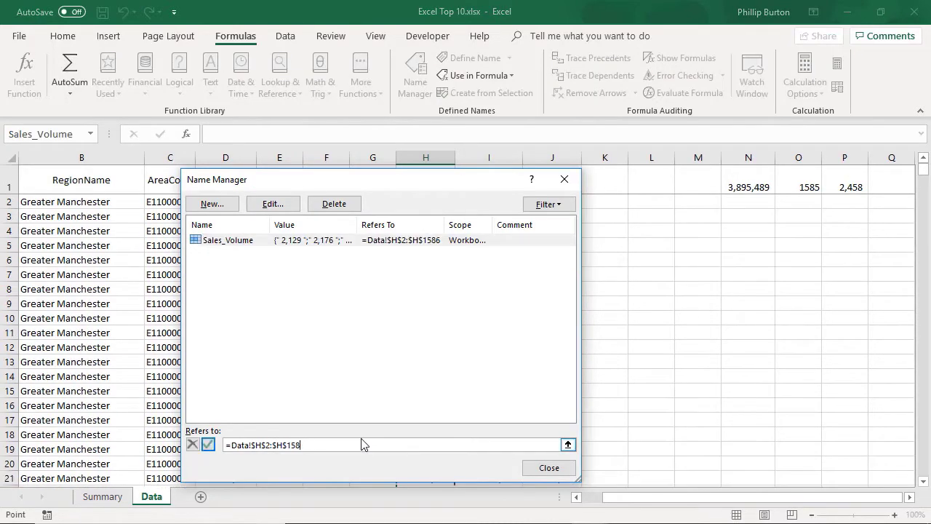
{"action": "left_click", "coordinate": [208, 444]}
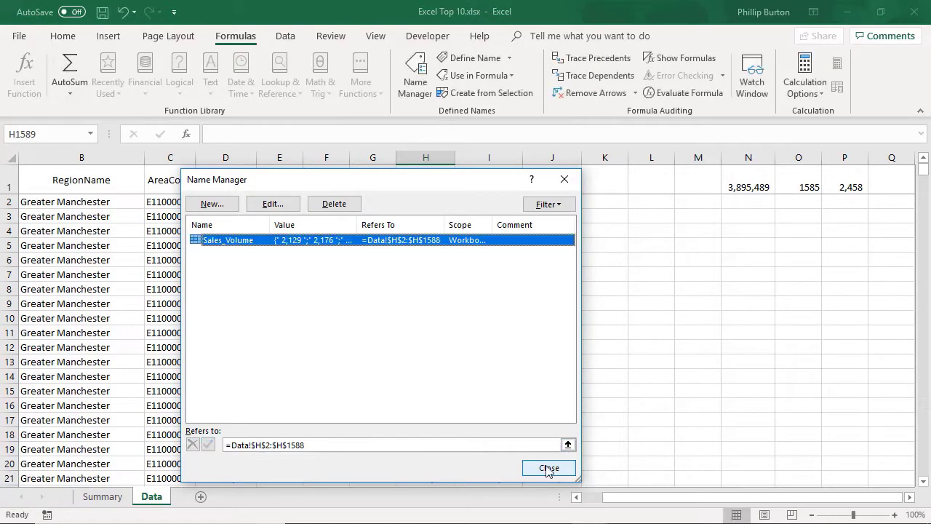
{"action": "left_click", "coordinate": [548, 468]}
{"action": "left_click_drag", "start_coordinate": [750, 178], "coordinate": [845, 182]}
{"action": "left_click_drag", "start_coordinate": [922, 179], "coordinate": [928, 513]}
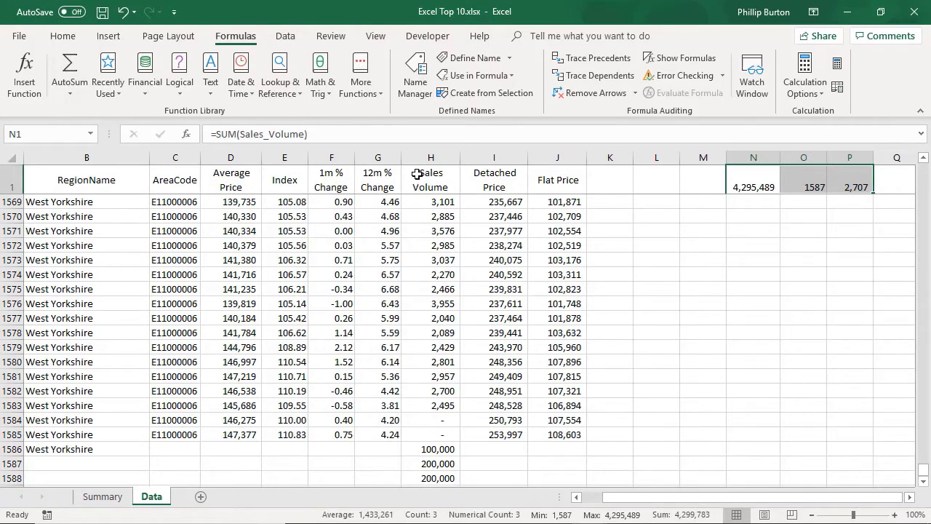
{"action": "left_click", "coordinate": [767, 177]}
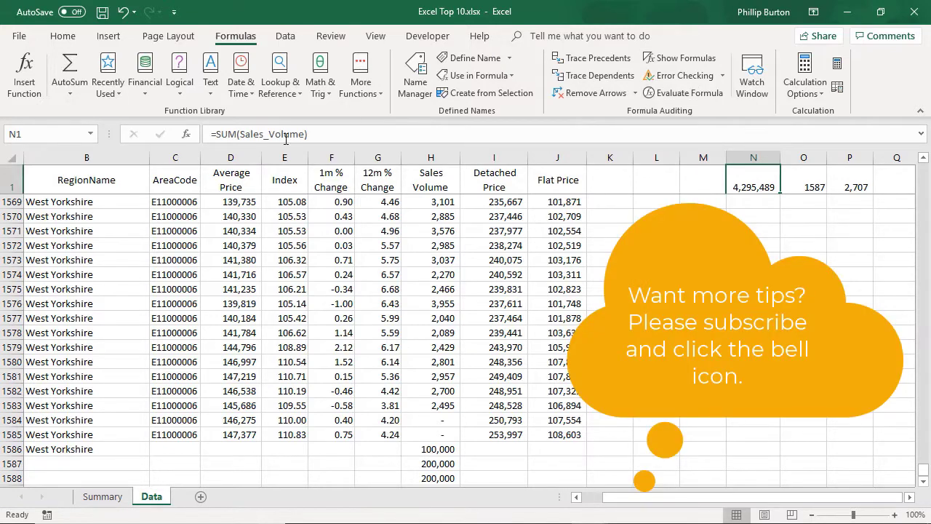
{"action": "left_click", "coordinate": [477, 58]}
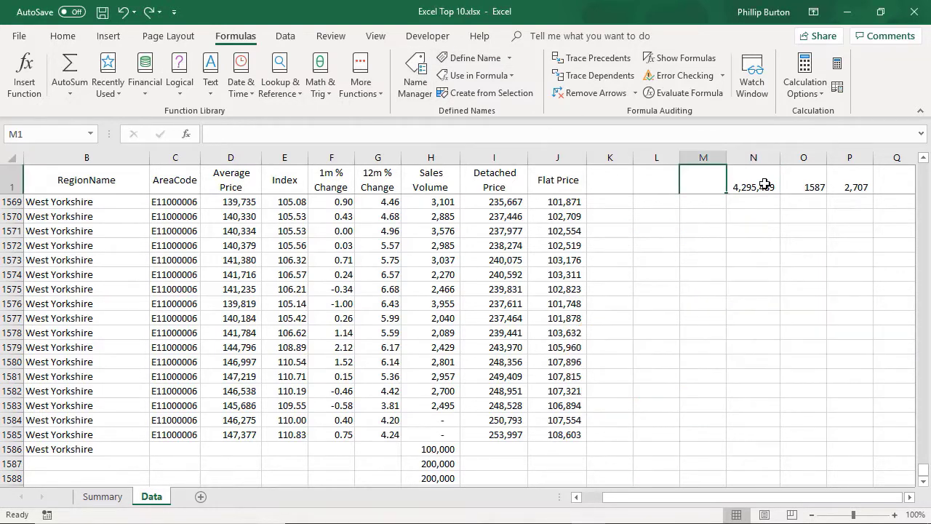
{"action": "left_click", "coordinate": [757, 182]}
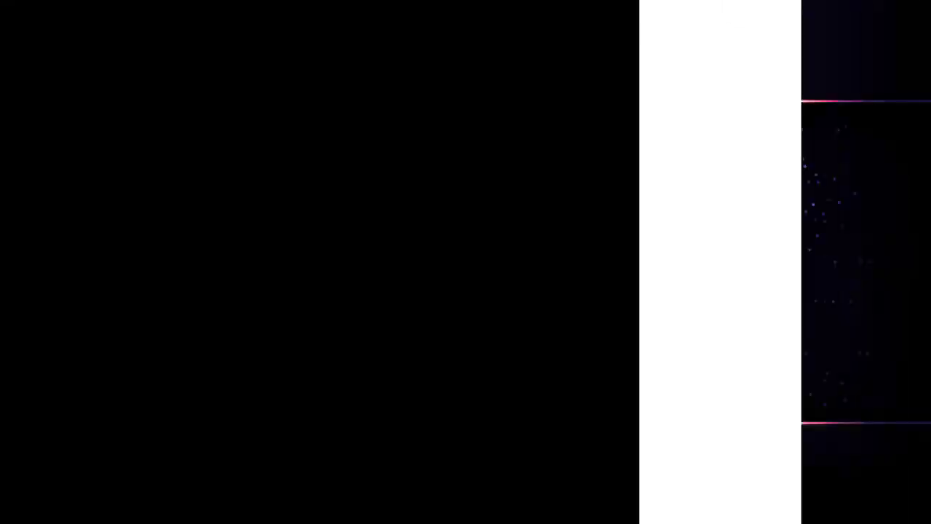